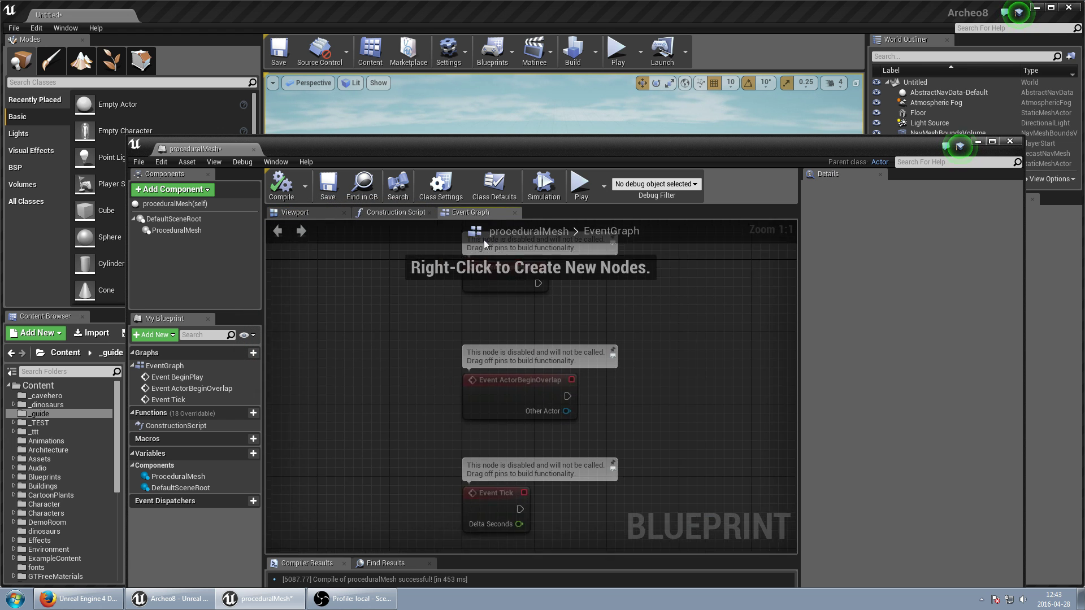
Minimise the blueprint editor and place the proceduralMesh blueprint in the level above the floor
{"action": "left_click", "coordinate": [984, 142]}
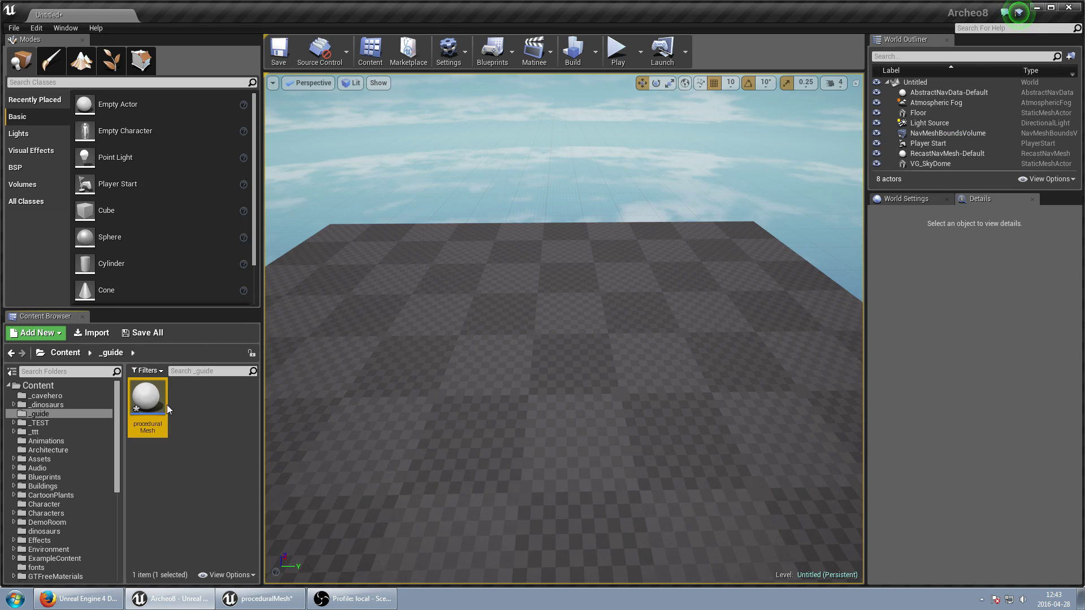
{"action": "left_click_drag", "start_coordinate": [147, 404], "coordinate": [455, 301]}
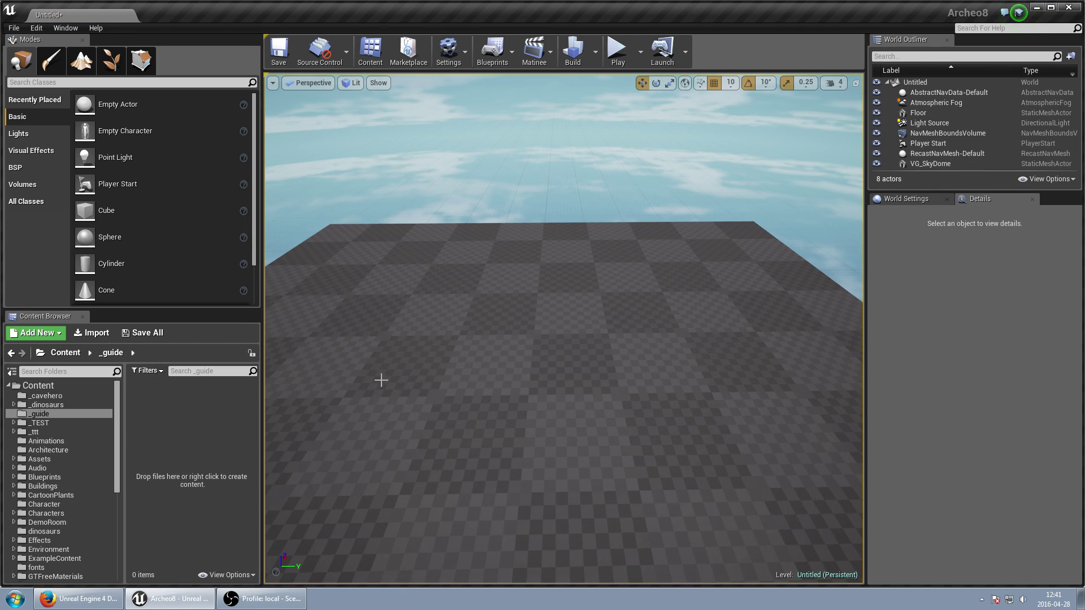
Create an Actor-based Blueprint Class named proceduralMesh in the _guide folder and open it for editing
{"action": "right_click", "coordinate": [185, 413]}
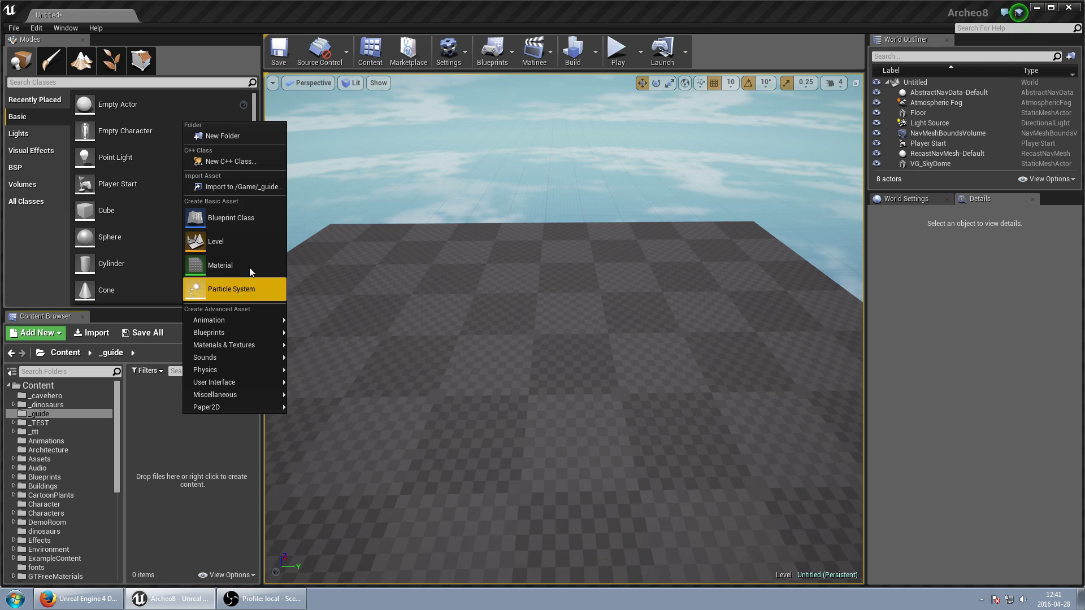
{"action": "left_click", "coordinate": [232, 218]}
{"action": "left_click", "coordinate": [446, 191]}
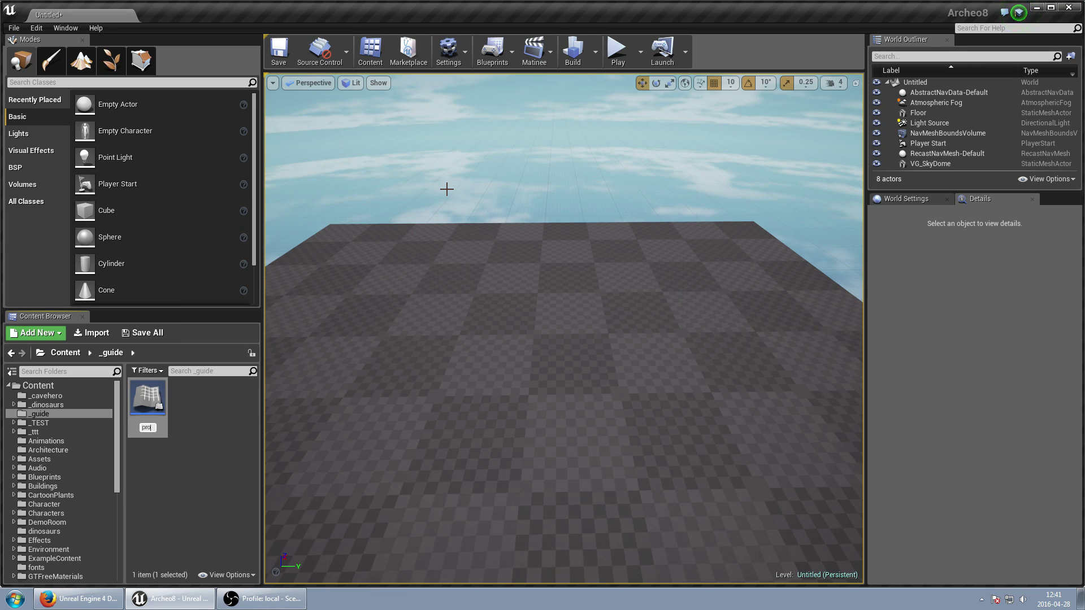
{"action": "type", "text": "proceduralMesh"}
{"action": "key", "text": "Return"}
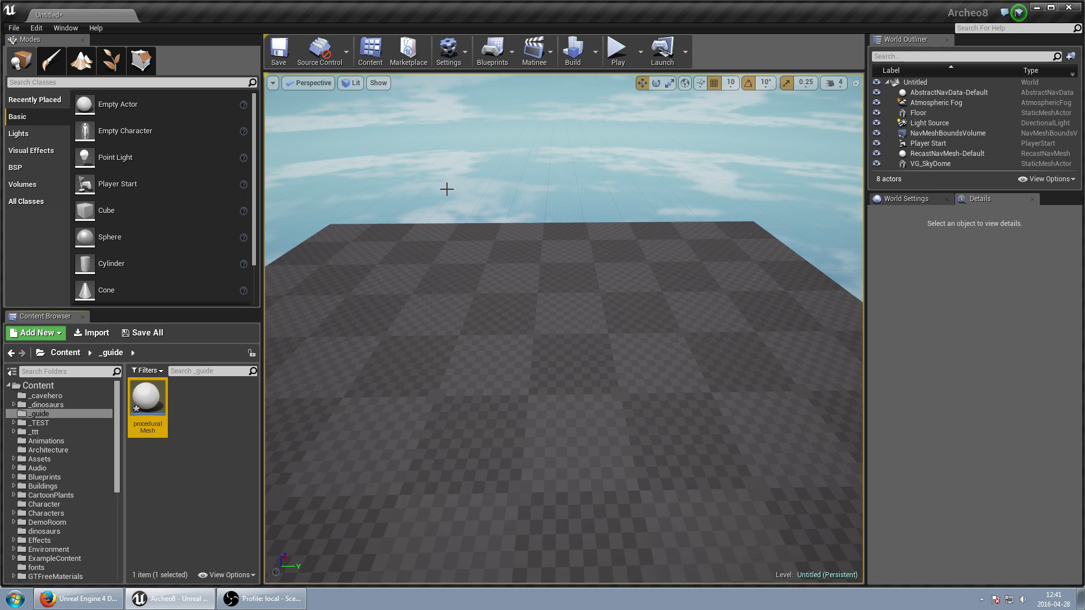
{"action": "key", "text": "Return"}
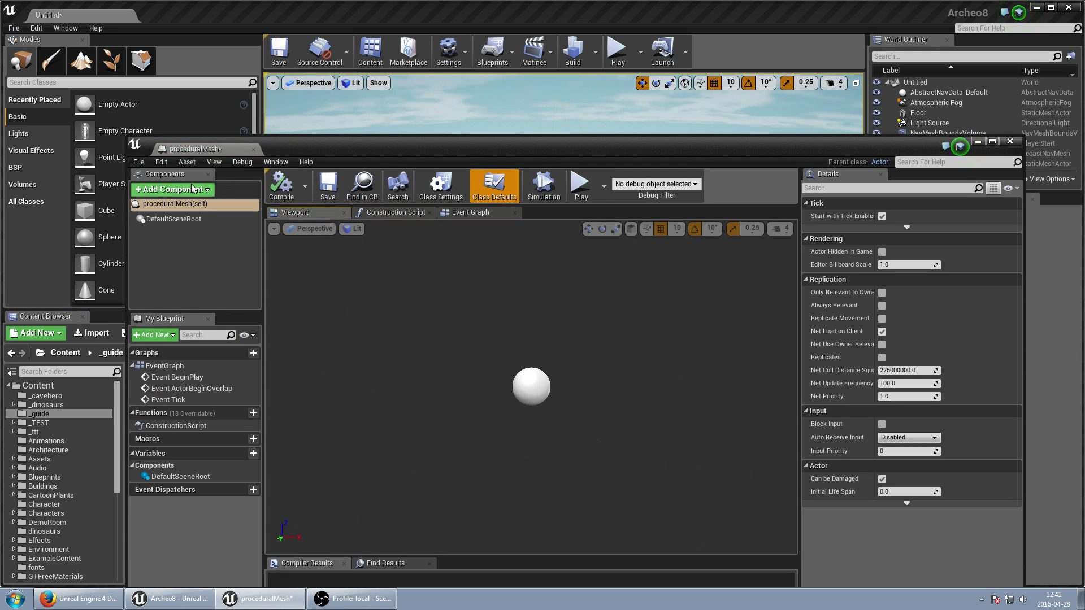
Add a Procedural Mesh component to the blueprint and select it
{"action": "left_click", "coordinate": [190, 190]}
{"action": "type", "text": "proce"}
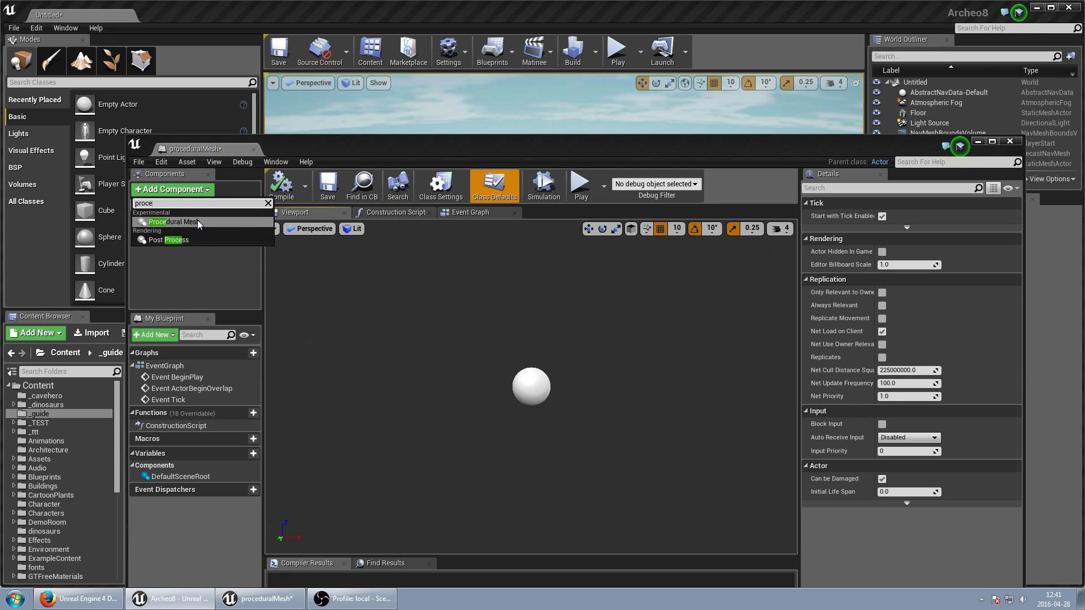
{"action": "left_click", "coordinate": [197, 221]}
{"action": "left_click", "coordinate": [164, 262]}
{"action": "left_click", "coordinate": [186, 231]}
In the Construction Script, add a Create Mesh Section node targeting ProceduralMesh and connect the script's execution output to it
{"action": "left_click", "coordinate": [395, 211]}
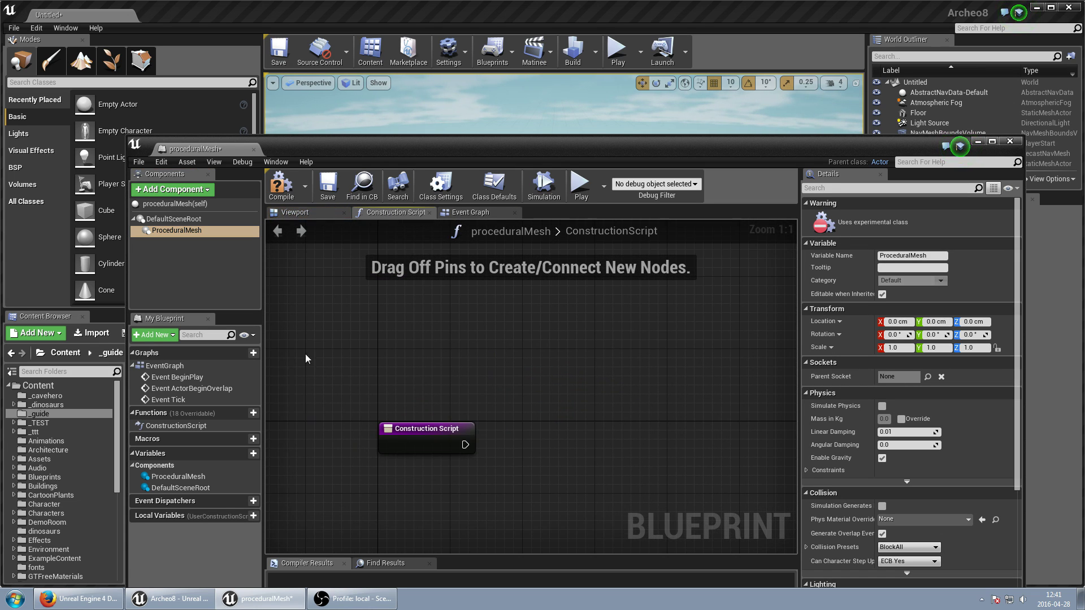
{"action": "left_click_drag", "start_coordinate": [168, 228], "coordinate": [560, 386]}
{"action": "type", "text": "create mesh"}
{"action": "key", "text": "Return"}
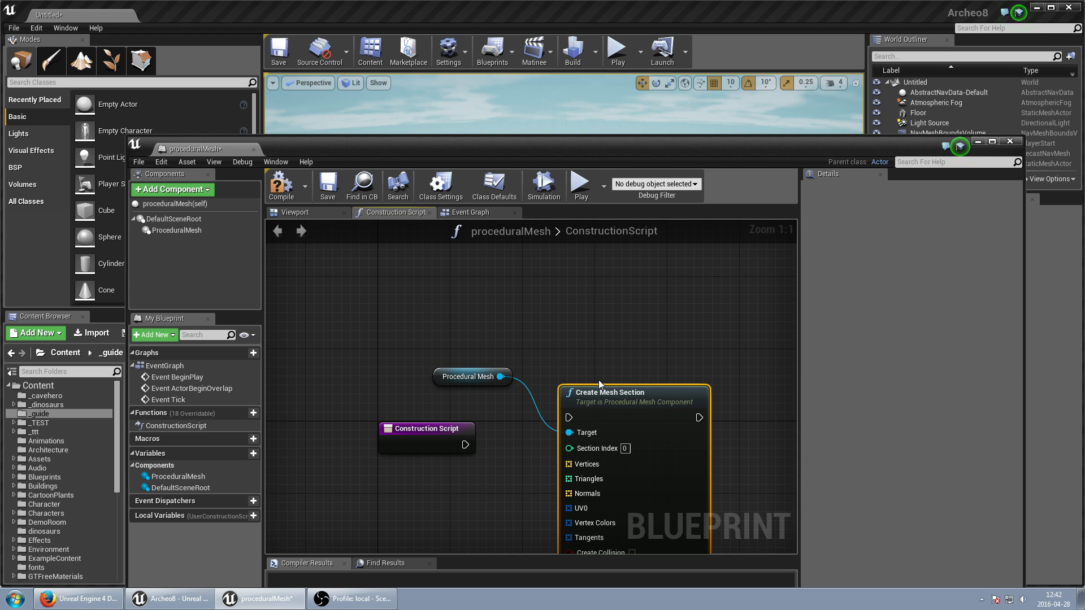
{"action": "right_click_drag", "start_coordinate": [531, 497], "coordinate": [528, 412]}
{"action": "left_click_drag", "start_coordinate": [627, 338], "coordinate": [608, 356]}
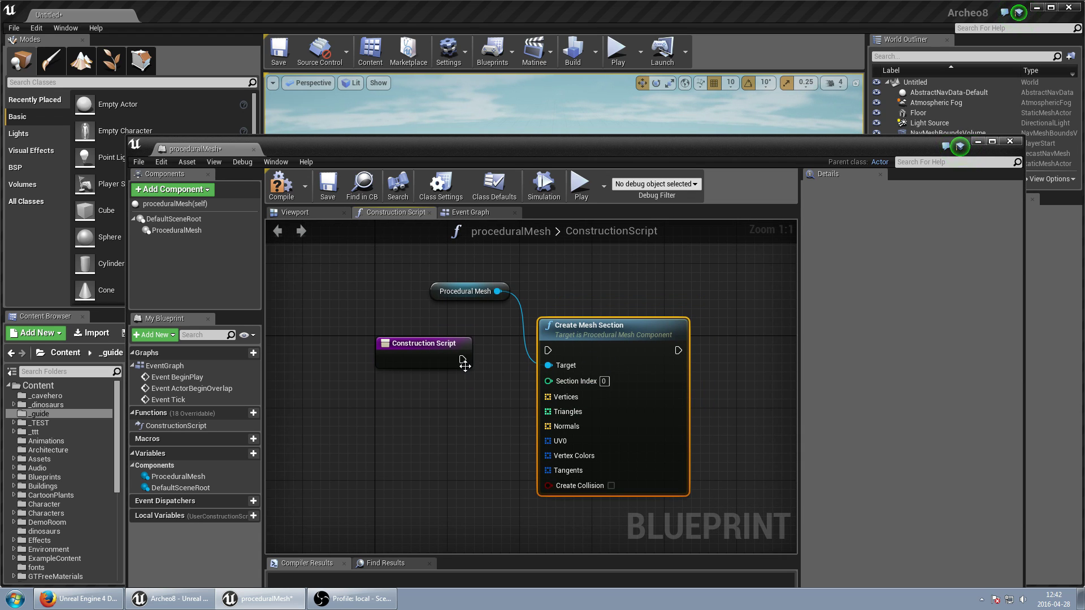
{"action": "left_click_drag", "start_coordinate": [464, 360], "coordinate": [577, 354]}
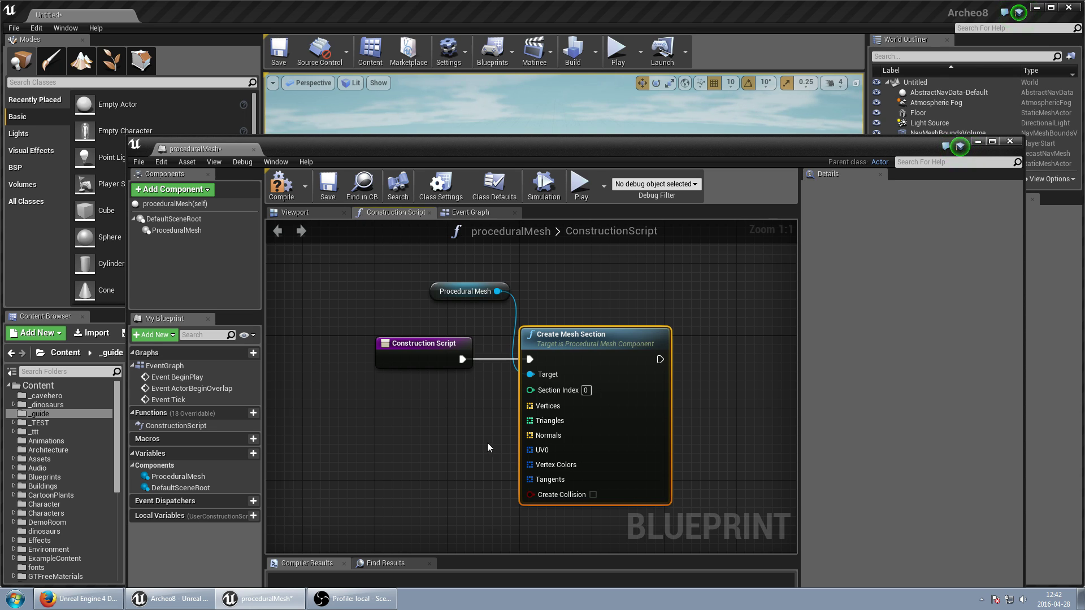
Add a Make Array node to the Construction Script and duplicate it twice for three arrays in total
{"action": "scroll", "coordinate": [483, 444], "scroll_direction": "down", "scroll_amount": 1}
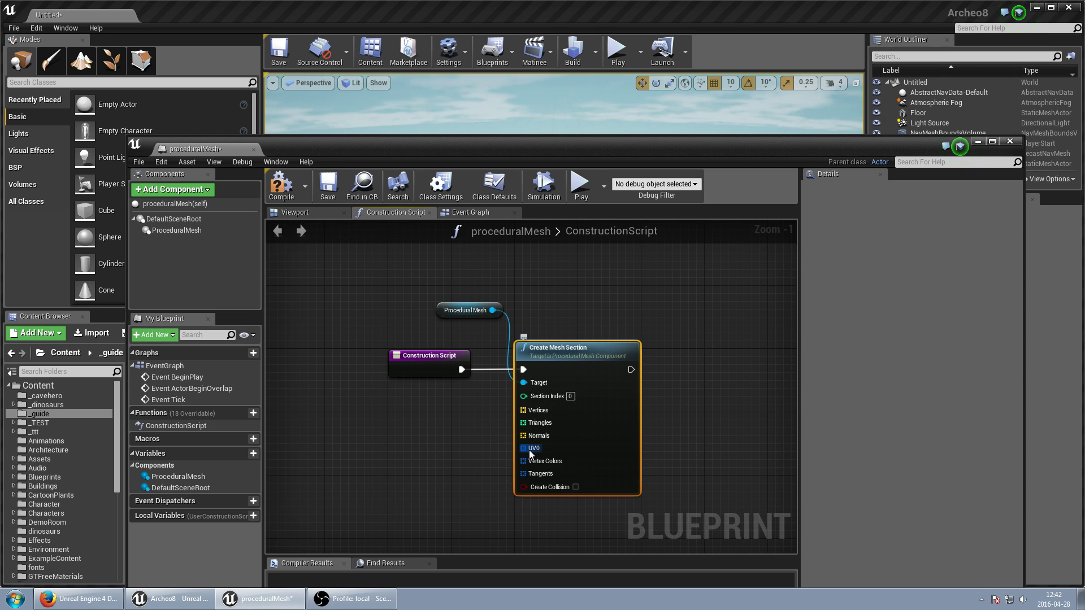
{"action": "left_click", "coordinate": [498, 449]}
{"action": "scroll", "coordinate": [499, 448], "scroll_direction": "up", "scroll_amount": 1}
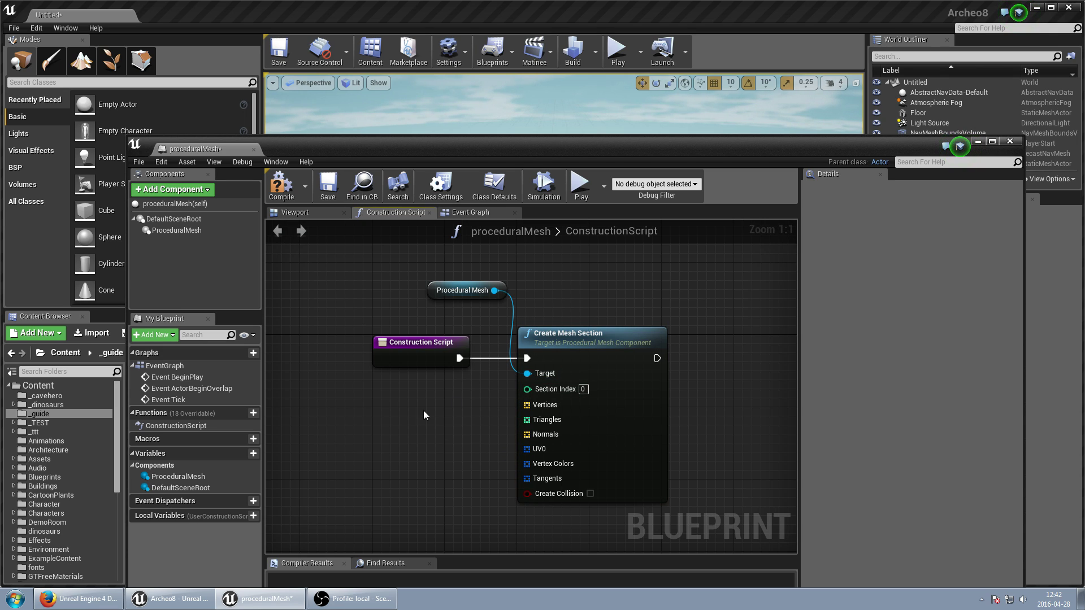
{"action": "right_click", "coordinate": [371, 412]}
{"action": "type", "text": "make array"}
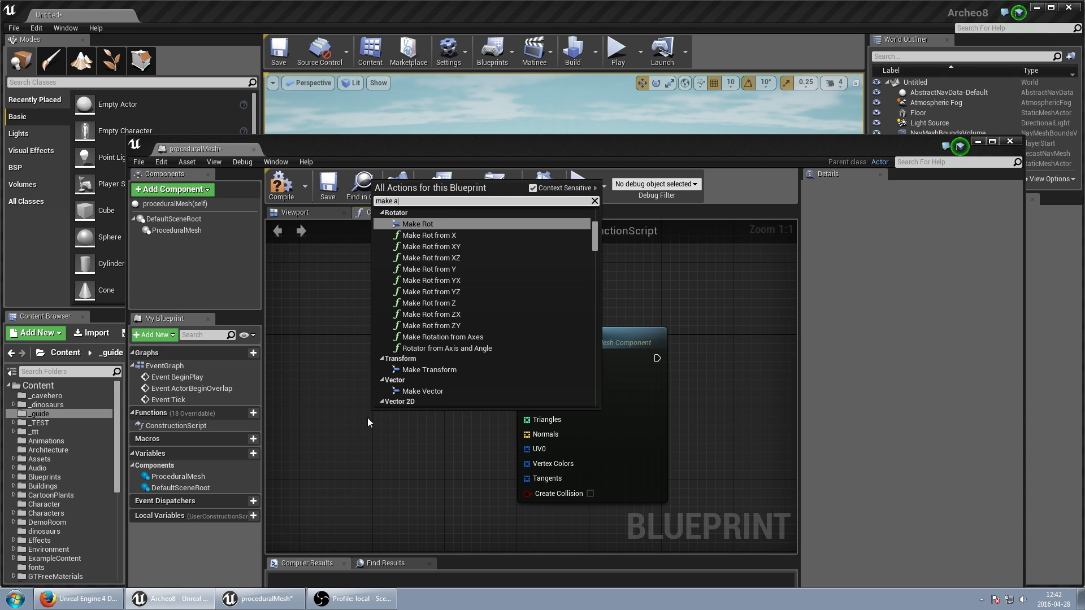
{"action": "key", "text": "Return"}
{"action": "key", "text": "ctrl+c"}
{"action": "right_click_drag", "start_coordinate": [352, 486], "coordinate": [405, 374]}
{"action": "key", "text": "ctrl+v"}
{"action": "key", "text": "ctrl+v"}
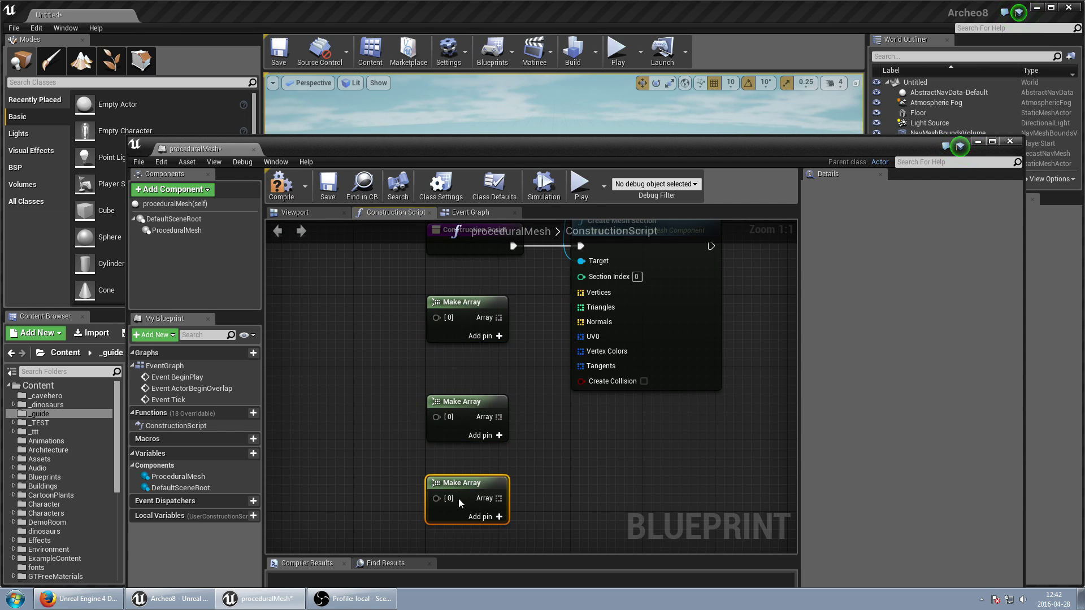
Connect the three Make Array nodes, in order, to the Vertices, Triangles and UV0 inputs of Create Mesh Section
{"action": "left_click_drag", "start_coordinate": [385, 284], "coordinate": [495, 490]}
{"action": "left_click_drag", "start_coordinate": [484, 483], "coordinate": [448, 484]}
{"action": "left_click", "coordinate": [487, 367]}
{"action": "left_click_drag", "start_coordinate": [463, 318], "coordinate": [602, 293]}
{"action": "left_click", "coordinate": [443, 417]}
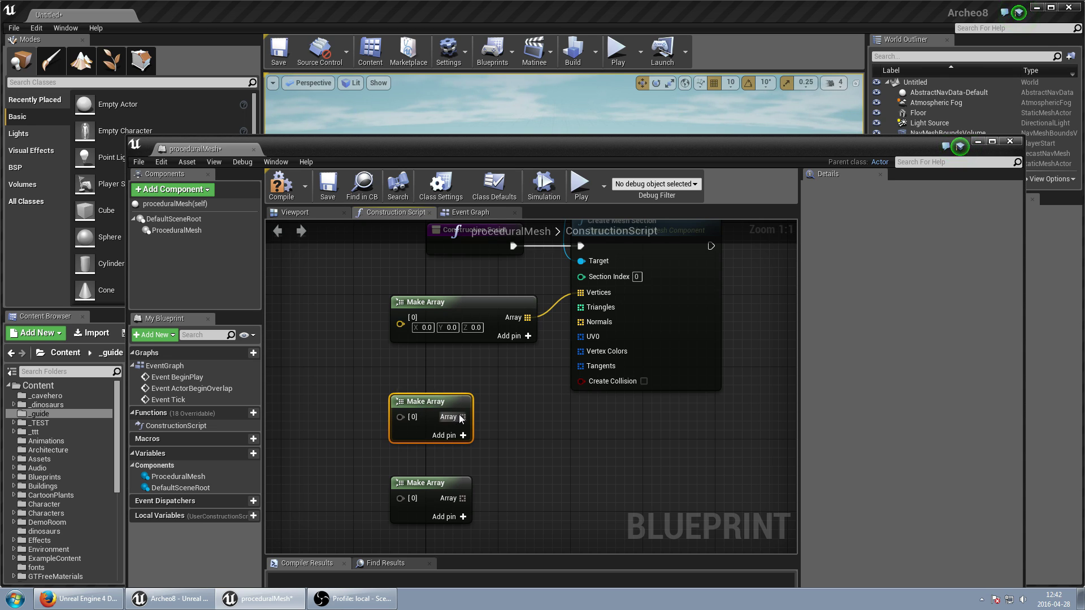
{"action": "left_click_drag", "start_coordinate": [462, 417], "coordinate": [585, 308]}
{"action": "left_click_drag", "start_coordinate": [463, 498], "coordinate": [587, 336]}
Move the three Make Array nodes farther away from the Create Mesh Section node to make room
{"action": "left_click_drag", "start_coordinate": [374, 295], "coordinate": [485, 490]}
{"action": "left_click_drag", "start_coordinate": [488, 481], "coordinate": [452, 470]}
{"action": "left_click", "coordinate": [489, 421]}
{"action": "right_click_drag", "start_coordinate": [497, 354], "coordinate": [453, 368]}
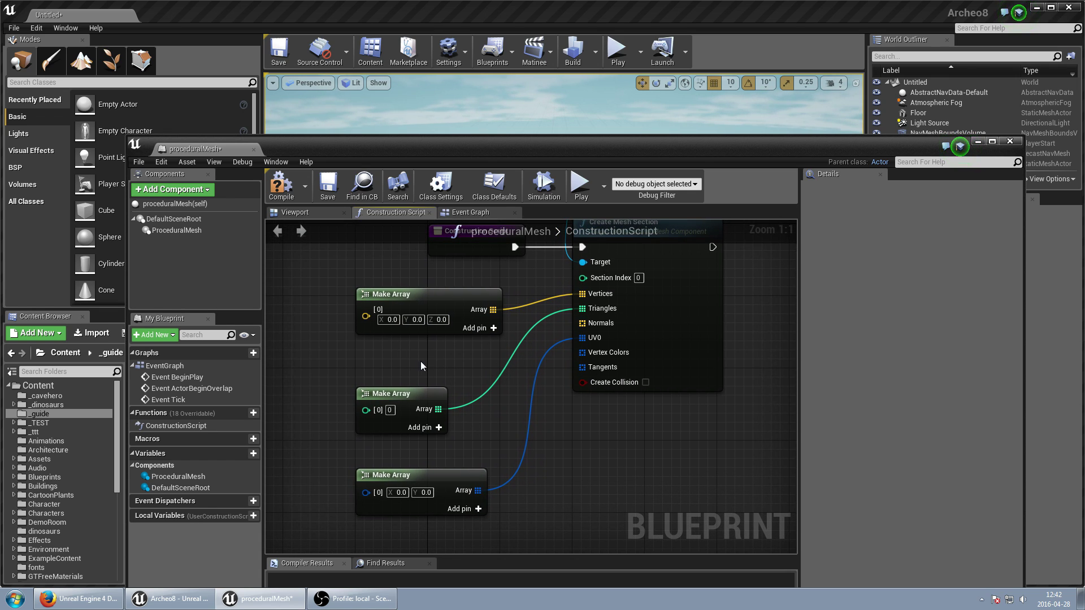
{"action": "left_click", "coordinate": [436, 302]}
{"action": "left_click_drag", "start_coordinate": [470, 304], "coordinate": [454, 306]}
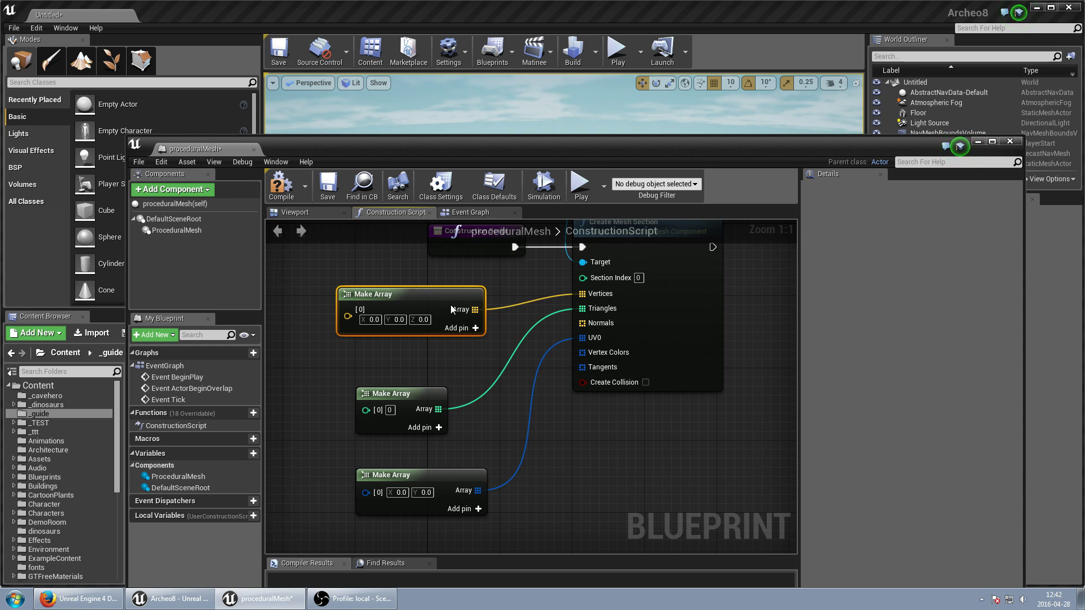
{"action": "left_click", "coordinate": [346, 280]}
Expand the Vertices array to four elements and move the Triangles and UV0 array nodes below it
{"action": "left_click", "coordinate": [476, 328]}
{"action": "left_click", "coordinate": [475, 327]}
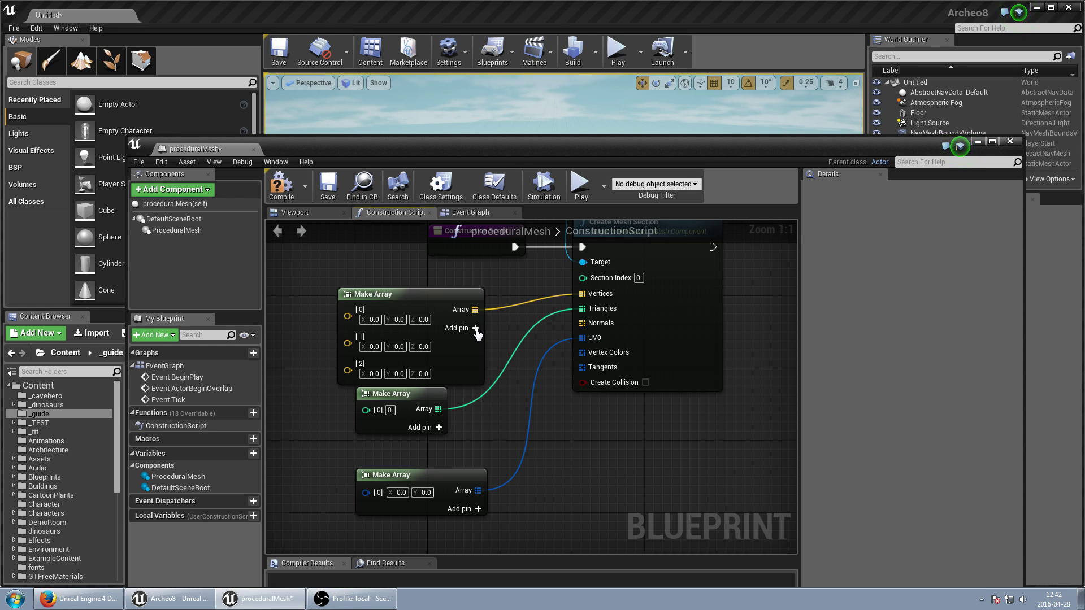
{"action": "left_click", "coordinate": [475, 328]}
{"action": "left_click_drag", "start_coordinate": [436, 410], "coordinate": [434, 437]}
{"action": "left_click_drag", "start_coordinate": [318, 441], "coordinate": [403, 503]}
{"action": "left_click_drag", "start_coordinate": [387, 456], "coordinate": [379, 501]}
{"action": "left_click", "coordinate": [390, 436]}
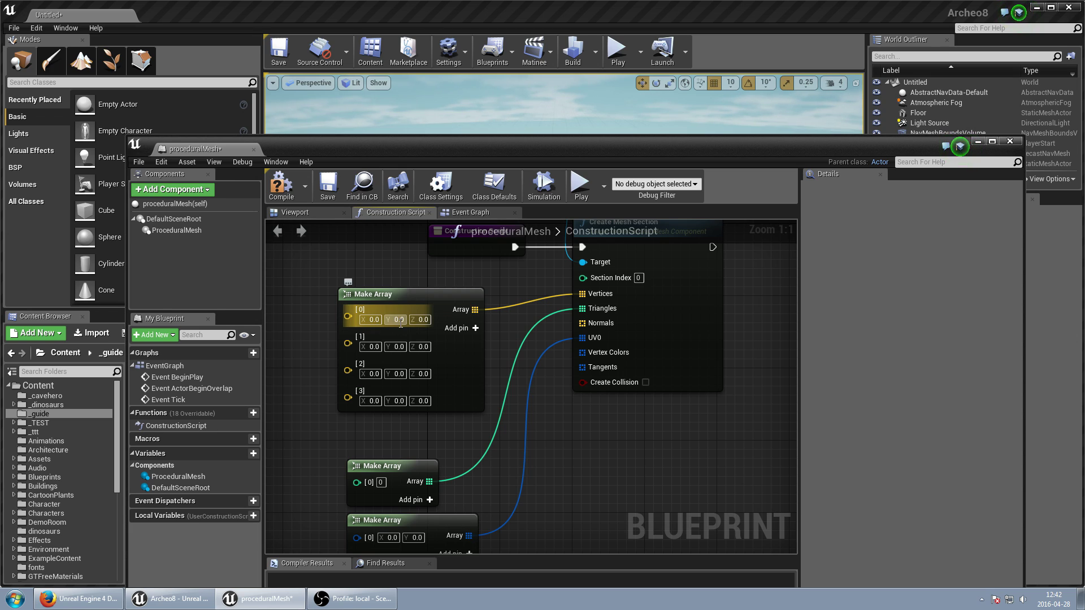
Set vertex [1] to Y 100, vertex [2] to X 100, and vertex [3] to X 100 and Y 100
{"action": "type", "text": "100"}
{"action": "key", "text": "Return"}
{"action": "left_click", "coordinate": [376, 375]}
{"action": "type", "text": "100"}
{"action": "key", "text": "Return"}
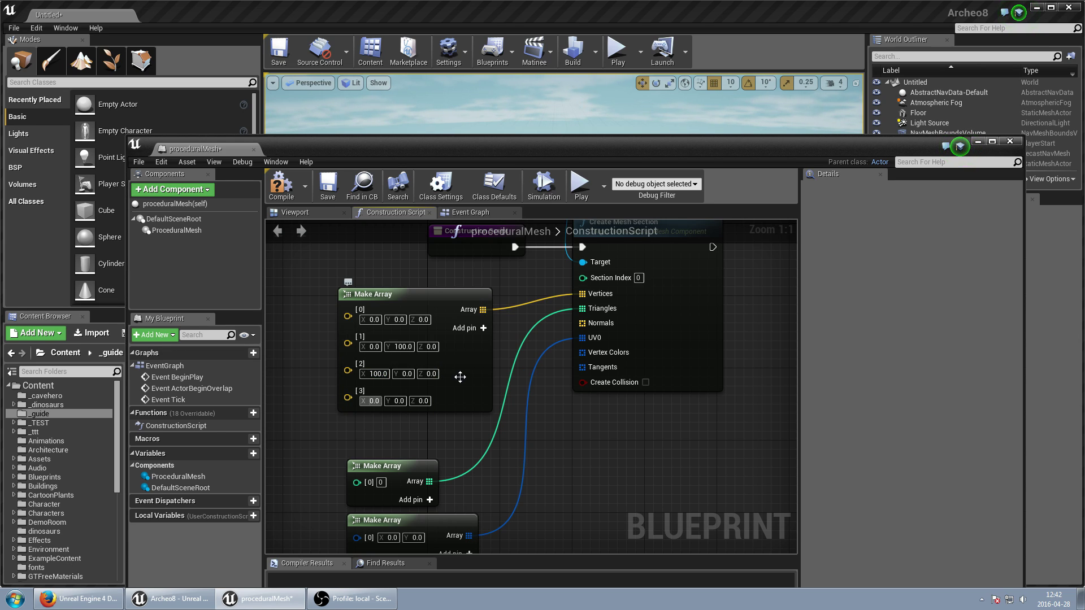
{"action": "type", "text": "100"}
{"action": "key", "text": "Tab"}
{"action": "type", "text": "100"}
Expand the Triangles array to six elements and position the UV0 array node clear below it
{"action": "left_click_drag", "start_coordinate": [418, 470], "coordinate": [433, 441]}
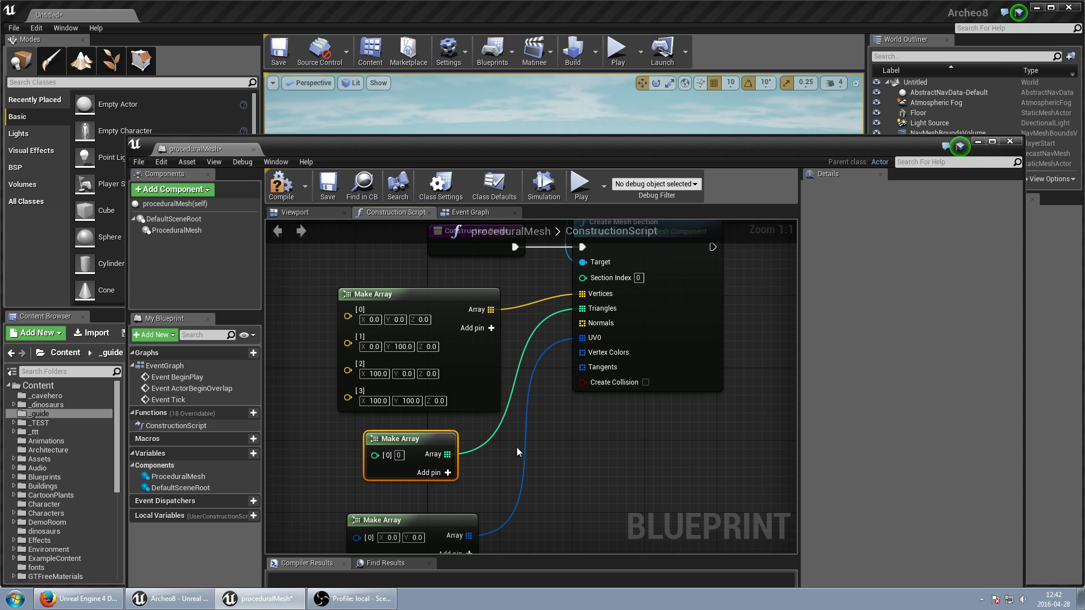
{"action": "right_click_drag", "start_coordinate": [434, 442], "coordinate": [516, 361]}
{"action": "left_click_drag", "start_coordinate": [520, 432], "coordinate": [501, 456]}
{"action": "right_click_drag", "start_coordinate": [602, 386], "coordinate": [529, 451]}
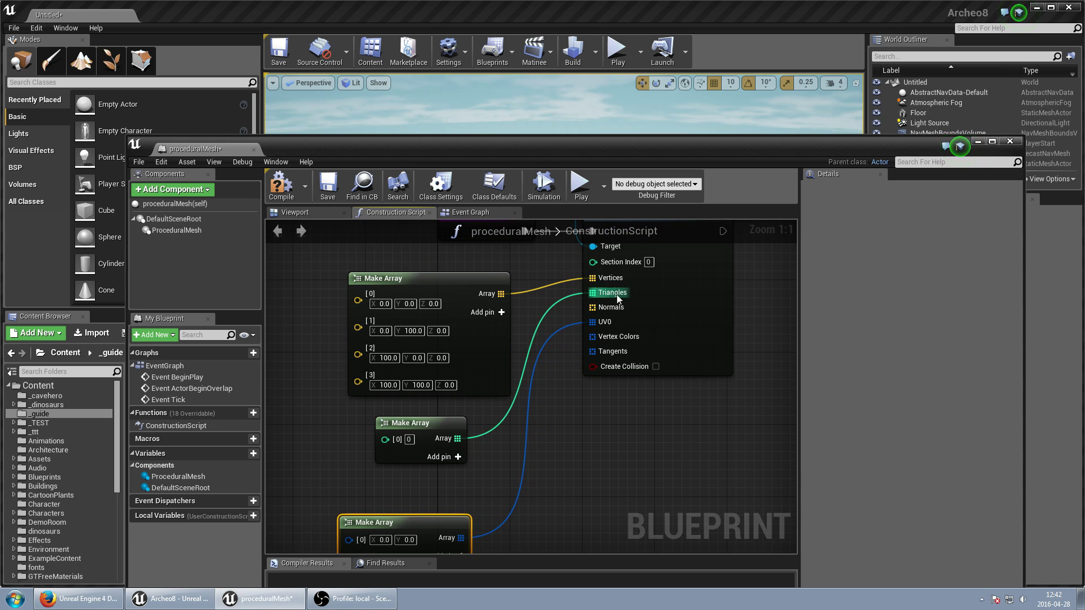
{"action": "left_click", "coordinate": [427, 421]}
{"action": "left_click", "coordinate": [458, 457]}
{"action": "left_click", "coordinate": [457, 457]}
{"action": "left_click", "coordinate": [457, 456]}
{"action": "left_click", "coordinate": [459, 467]}
{"action": "left_click", "coordinate": [459, 466]}
{"action": "right_click_drag", "start_coordinate": [543, 496], "coordinate": [568, 390]}
{"action": "left_click_drag", "start_coordinate": [459, 428], "coordinate": [455, 493]}
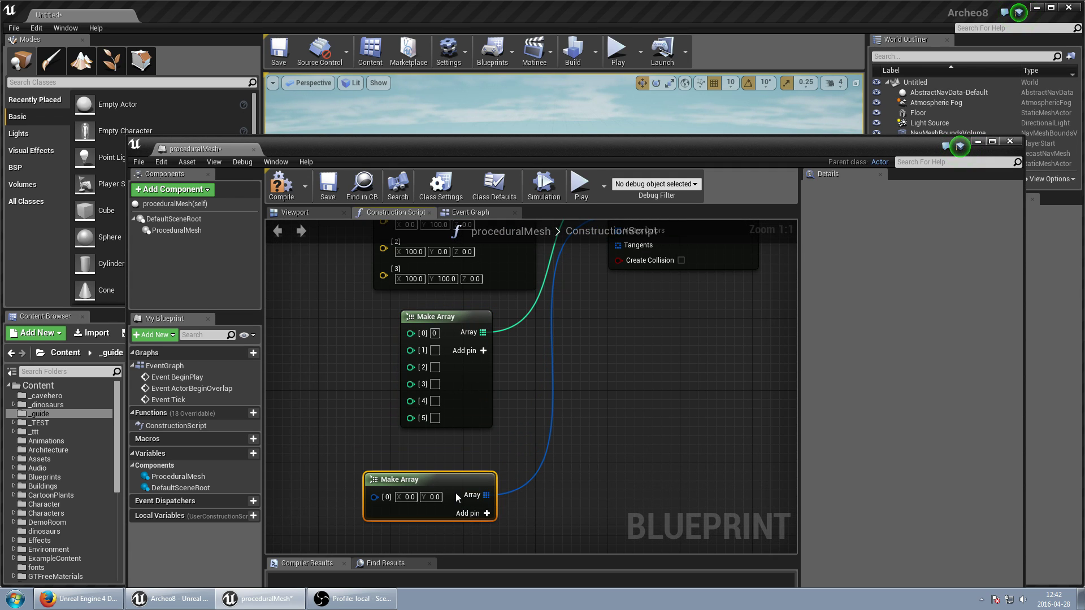
Fill Triangles array elements [1] to [5] with the vertex indices 1, 2, 3, 2 and 1
{"action": "right_click_drag", "start_coordinate": [442, 354], "coordinate": [480, 429]}
{"action": "left_click", "coordinate": [439, 391]}
{"action": "type", "text": "1"}
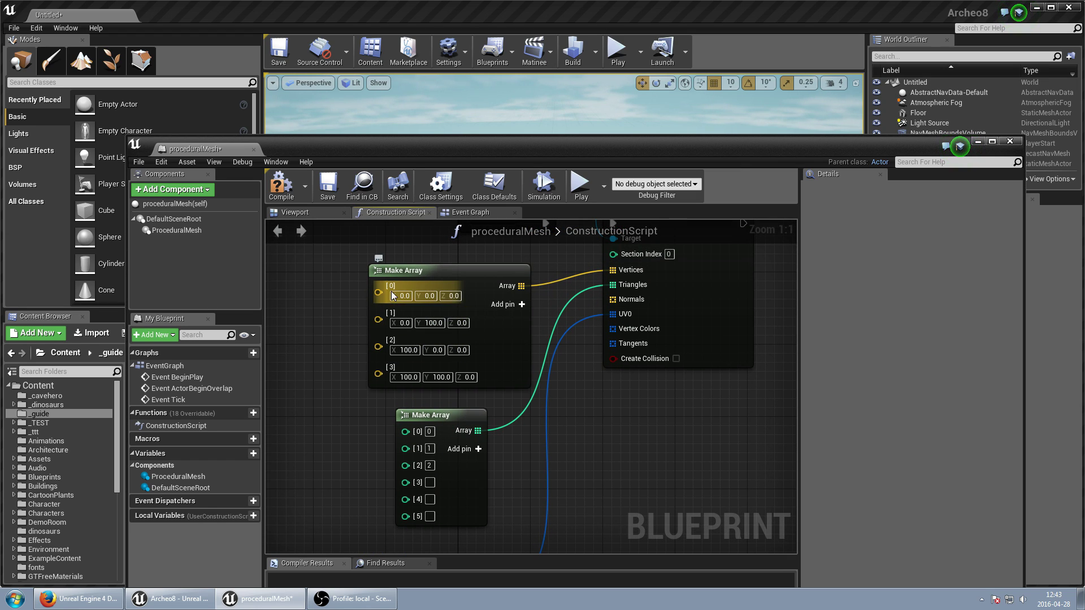
{"action": "left_click", "coordinate": [430, 482]}
{"action": "type", "text": "3"}
{"action": "key", "text": "Tab"}
{"action": "type", "text": "2"}
{"action": "key", "text": "Tab"}
{"action": "type", "text": "1"}
Tidy the Triangles and UV0 array nodes and expand the UV0 array to four elements
{"action": "right_click_drag", "start_coordinate": [478, 477], "coordinate": [482, 385]}
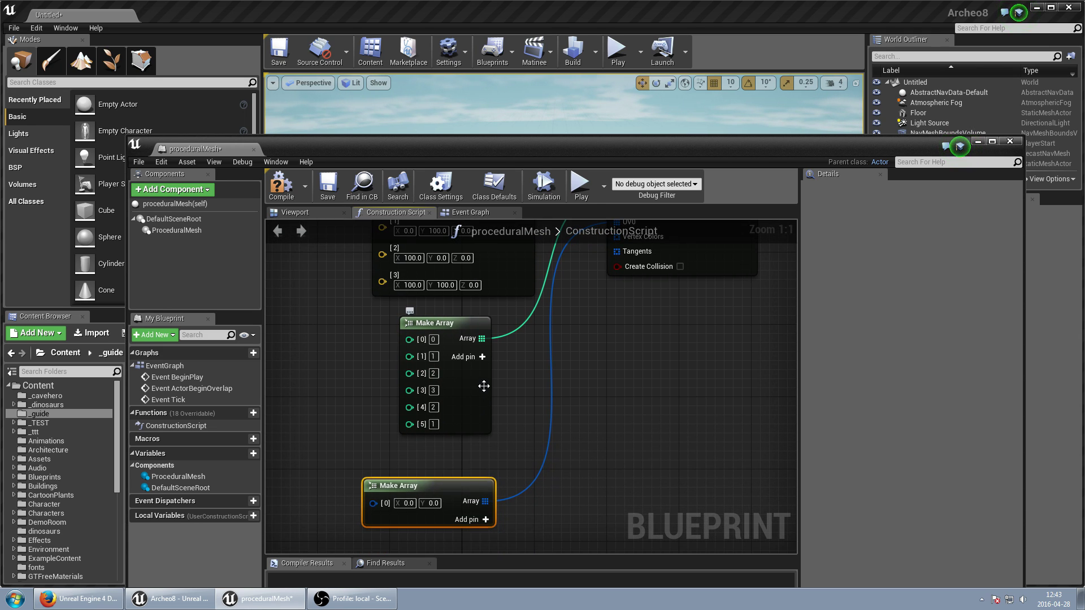
{"action": "left_click_drag", "start_coordinate": [465, 404], "coordinate": [458, 415]}
{"action": "left_click", "coordinate": [482, 477]}
{"action": "left_click_drag", "start_coordinate": [481, 484], "coordinate": [485, 470]}
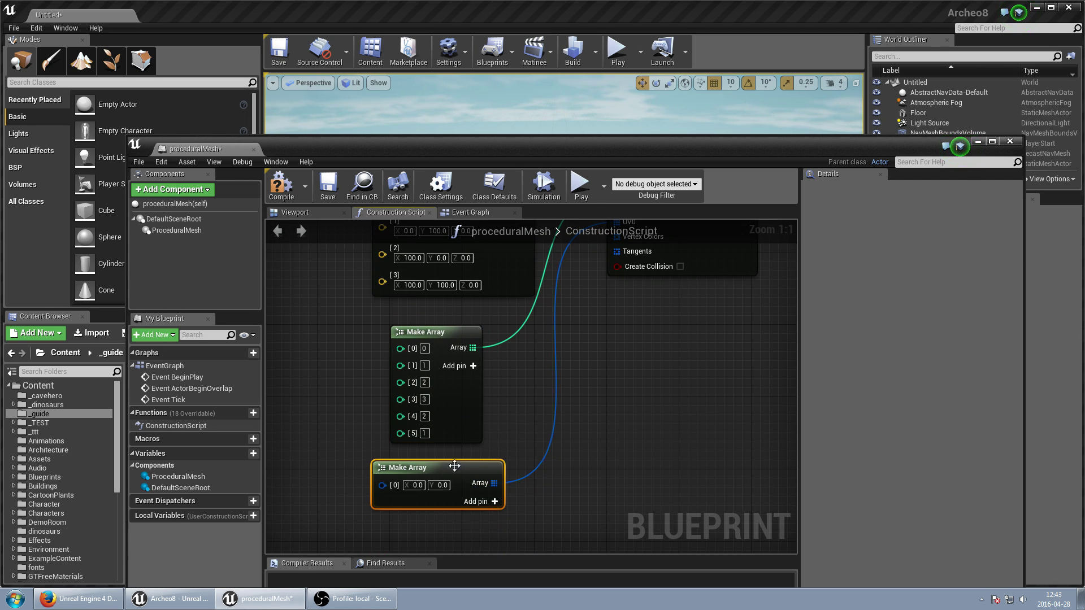
{"action": "left_click", "coordinate": [497, 502]}
{"action": "left_click", "coordinate": [497, 503]}
{"action": "left_click", "coordinate": [497, 502]}
Set UV0 element [1] to Y 1, element [2] to X 1, and element [3] to X 1 and Y 1
{"action": "right_click_drag", "start_coordinate": [519, 306], "coordinate": [584, 414]}
{"action": "right_click_drag", "start_coordinate": [486, 360], "coordinate": [441, 382]}
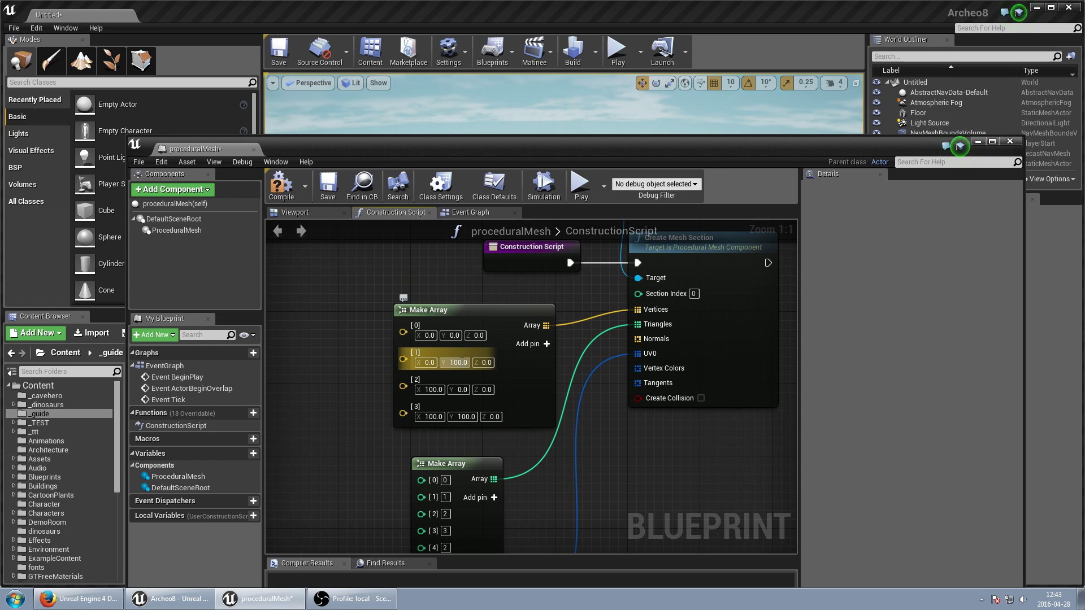
{"action": "right_click_drag", "start_coordinate": [585, 455], "coordinate": [565, 239]}
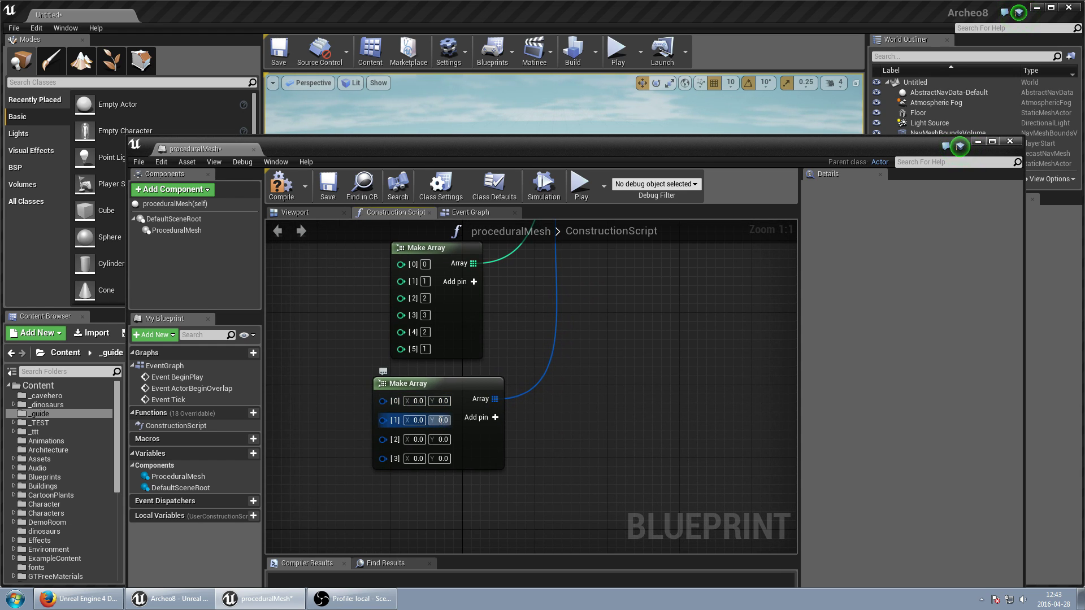
{"action": "left_click", "coordinate": [441, 421]}
{"action": "type", "text": "1"}
{"action": "key", "text": "Return"}
{"action": "left_click", "coordinate": [421, 439]}
{"action": "type", "text": "1"}
{"action": "right_click_drag", "start_coordinate": [467, 390], "coordinate": [461, 430]}
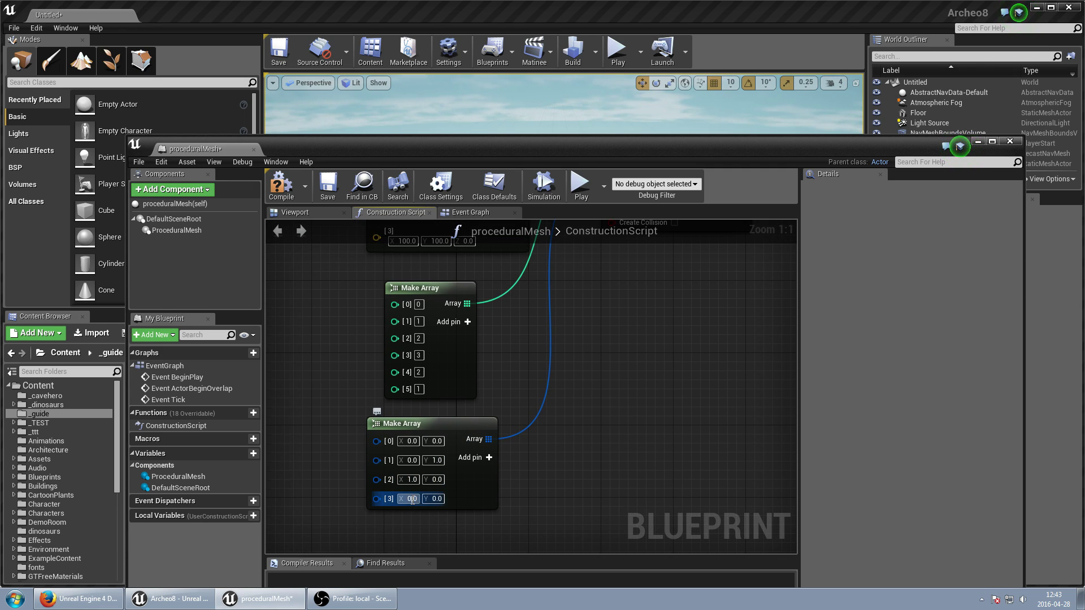
{"action": "type", "text": "1"}
{"action": "left_click", "coordinate": [433, 499]}
{"action": "type", "text": "1"}
Inspect the generated procedural mesh in the blueprint's viewport from above
{"action": "left_click", "coordinate": [301, 216]}
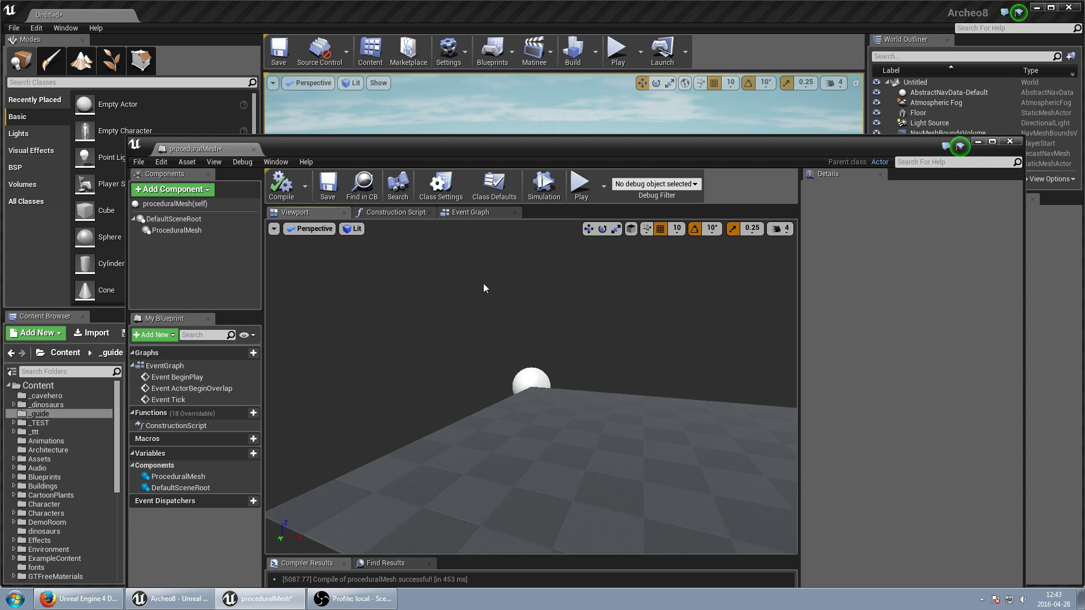
{"action": "mouse_move", "coordinate": [545, 390]}
{"action": "right_mouse_down"}
{"action": "mouse_move", "coordinate": [543, 417]}
{"action": "mouse_move", "coordinate": [545, 389]}
{"action": "right_mouse_up"}
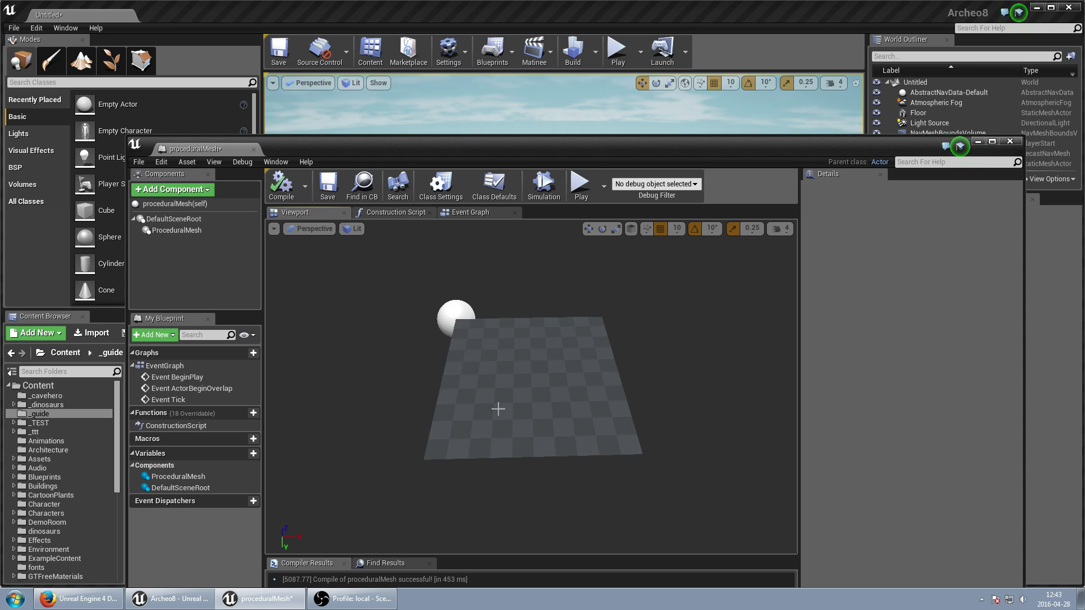
{"action": "right_click_drag", "start_coordinate": [497, 337], "coordinate": [563, 360]}
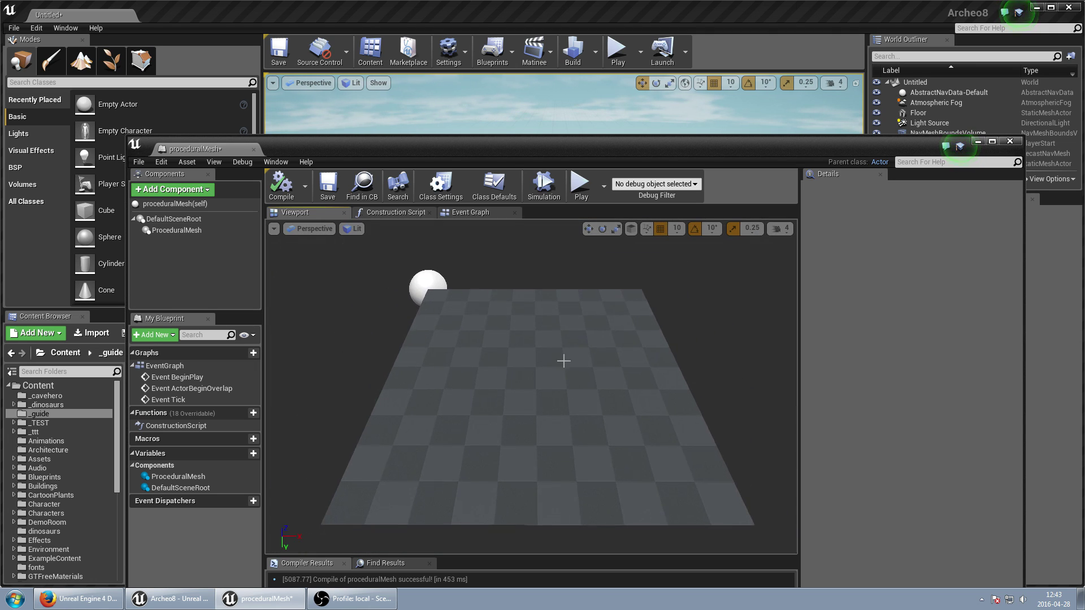
{"action": "scroll", "coordinate": [563, 361], "scroll_direction": "down", "scroll_amount": 1}
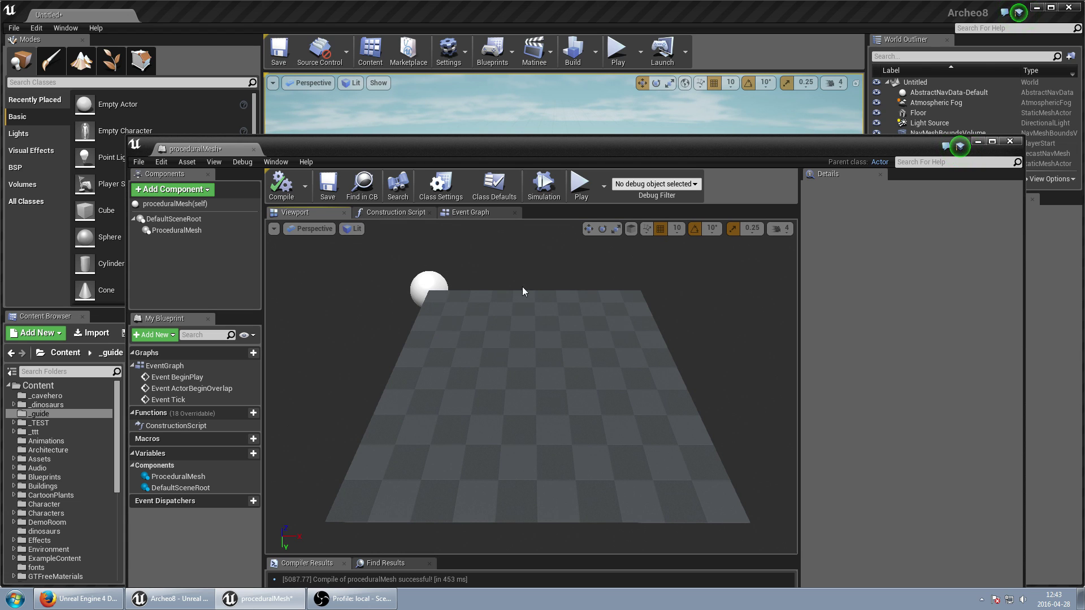
Place an instance of the proceduralMesh blueprint in the level above the floor
{"action": "left_click", "coordinate": [490, 216]}
{"action": "left_click", "coordinate": [982, 142]}
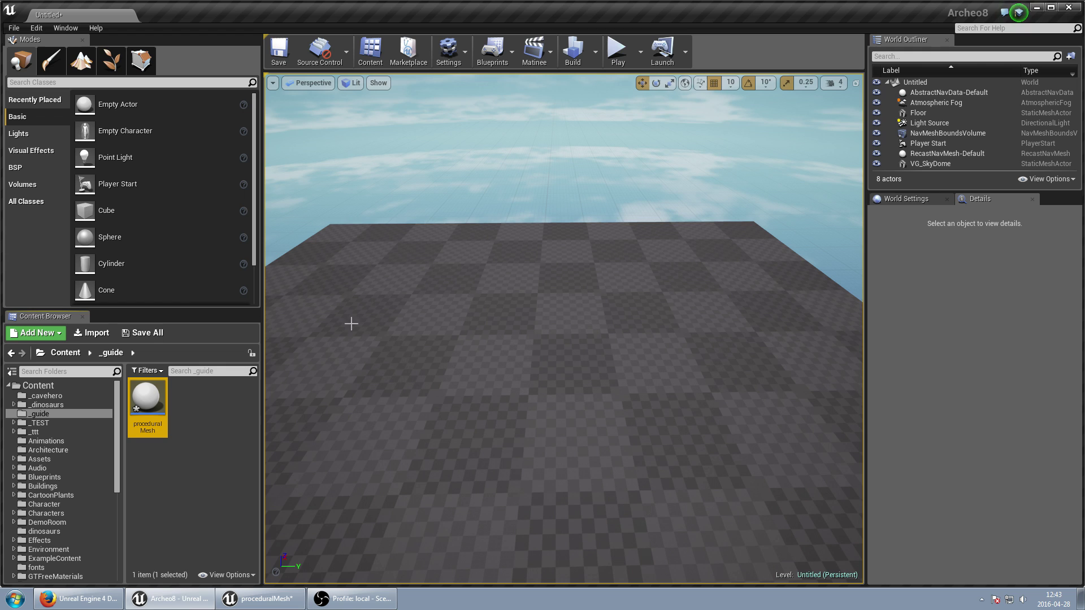
{"action": "left_click_drag", "start_coordinate": [150, 401], "coordinate": [465, 322]}
{"action": "key", "text": "w"}
{"action": "mouse_move", "coordinate": [486, 350]}
{"action": "right_mouse_down"}
{"action": "mouse_move", "coordinate": [486, 328]}
{"action": "mouse_move", "coordinate": [486, 339]}
{"action": "right_mouse_up"}
In the blueprint's Construction Script, set the Y of Vertices array element [1] to 200
{"action": "left_click", "coordinate": [263, 598]}
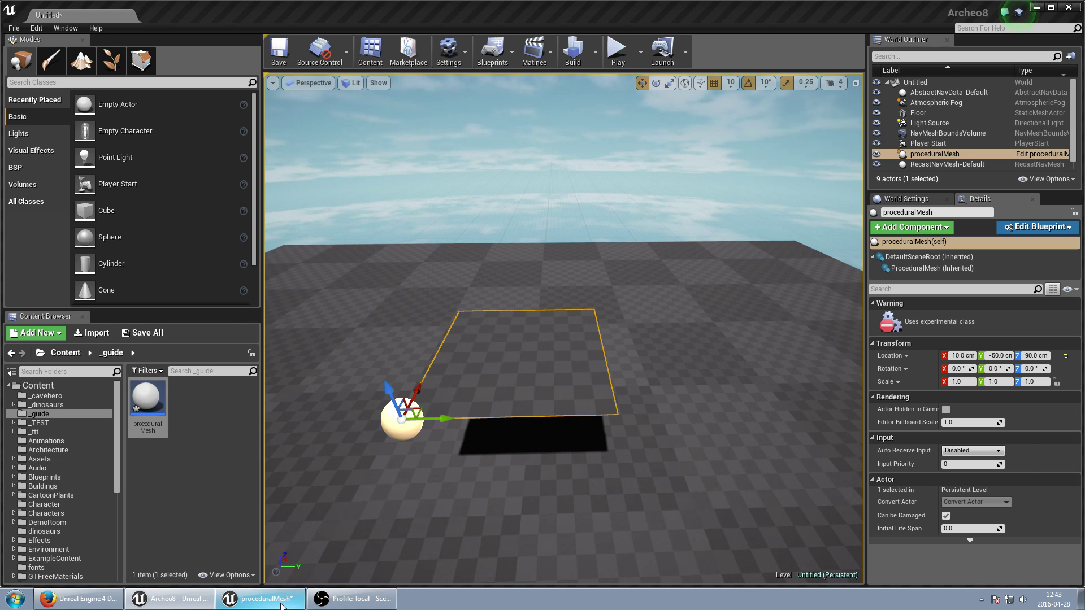
{"action": "left_click", "coordinate": [330, 212]}
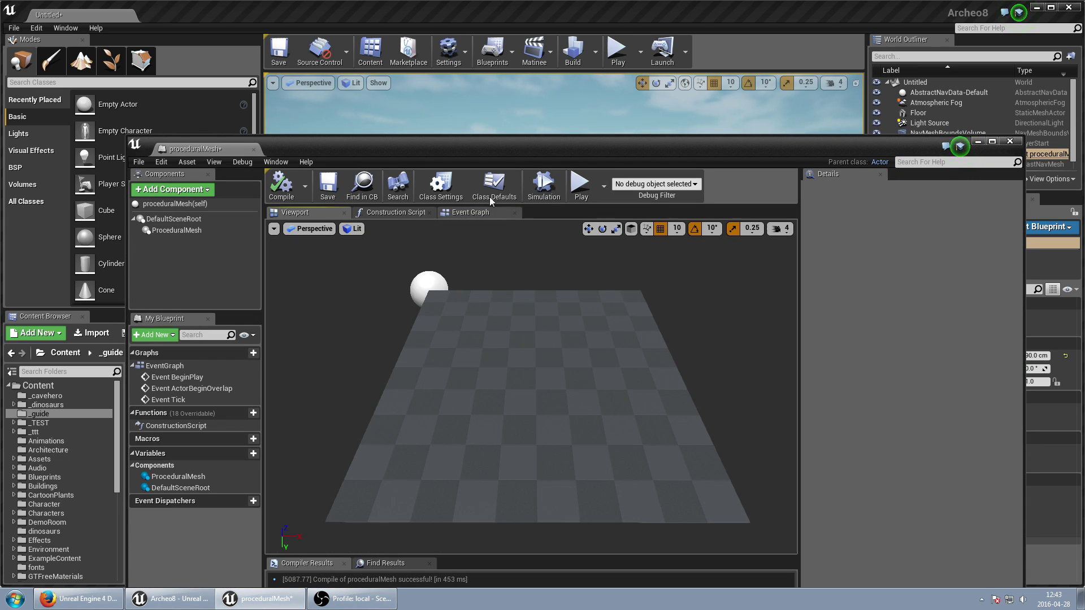
{"action": "left_click_drag", "start_coordinate": [439, 144], "coordinate": [452, 144]}
{"action": "left_click", "coordinate": [190, 230]}
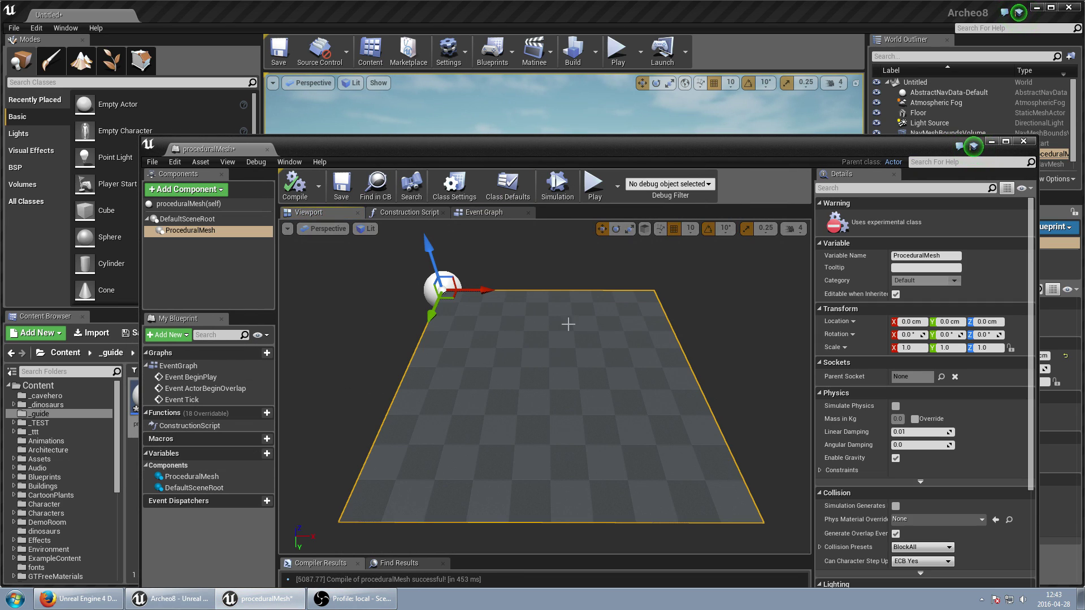
{"action": "left_click", "coordinate": [421, 213]}
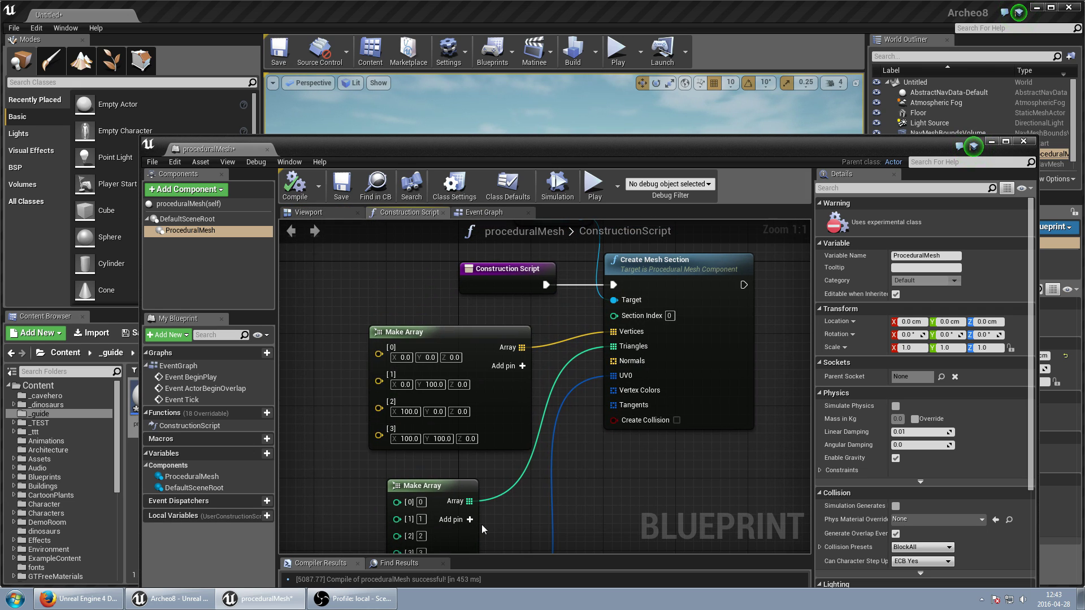
{"action": "left_click", "coordinate": [434, 385]}
{"action": "type", "text": "200"}
{"action": "key", "text": "Return"}
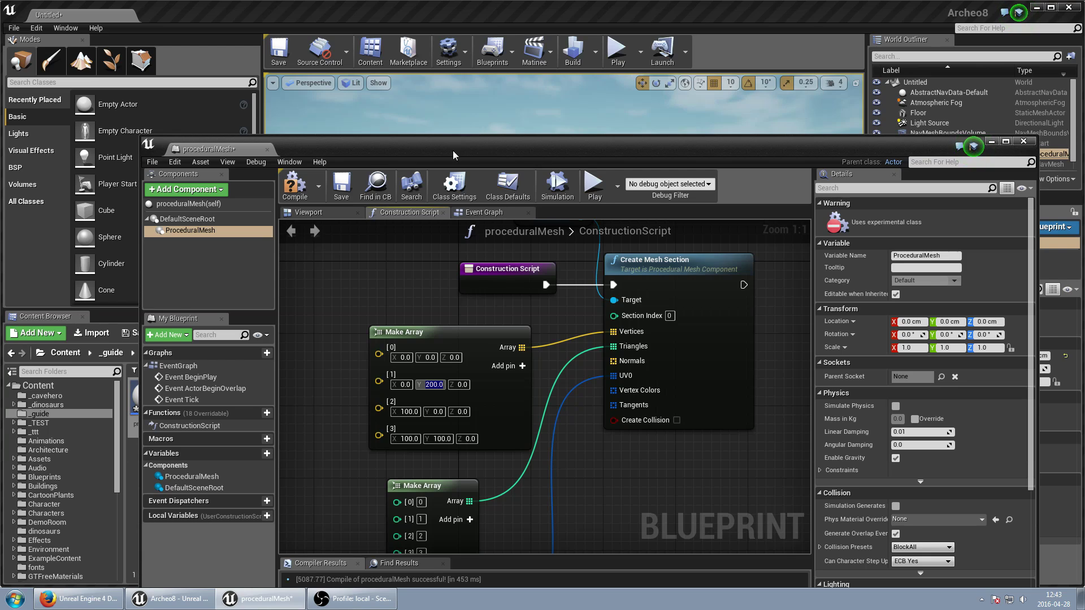
{"action": "left_click_drag", "start_coordinate": [454, 156], "coordinate": [1026, 261]}
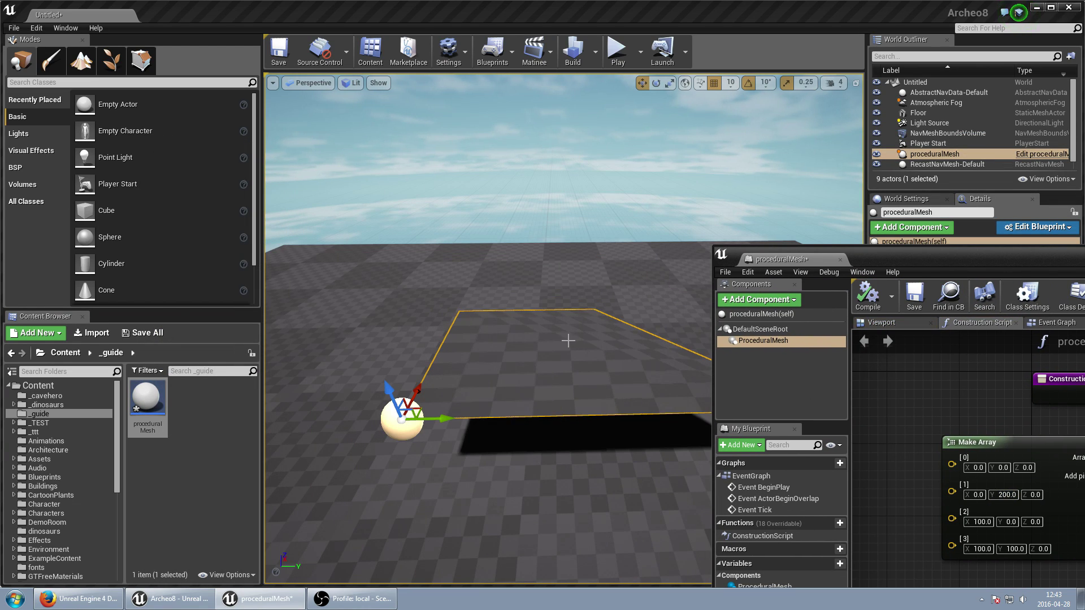
Set the Y of Vertices array element [3] to 200 and compile the blueprint
{"action": "right_click_drag", "start_coordinate": [568, 340], "coordinate": [417, 300]}
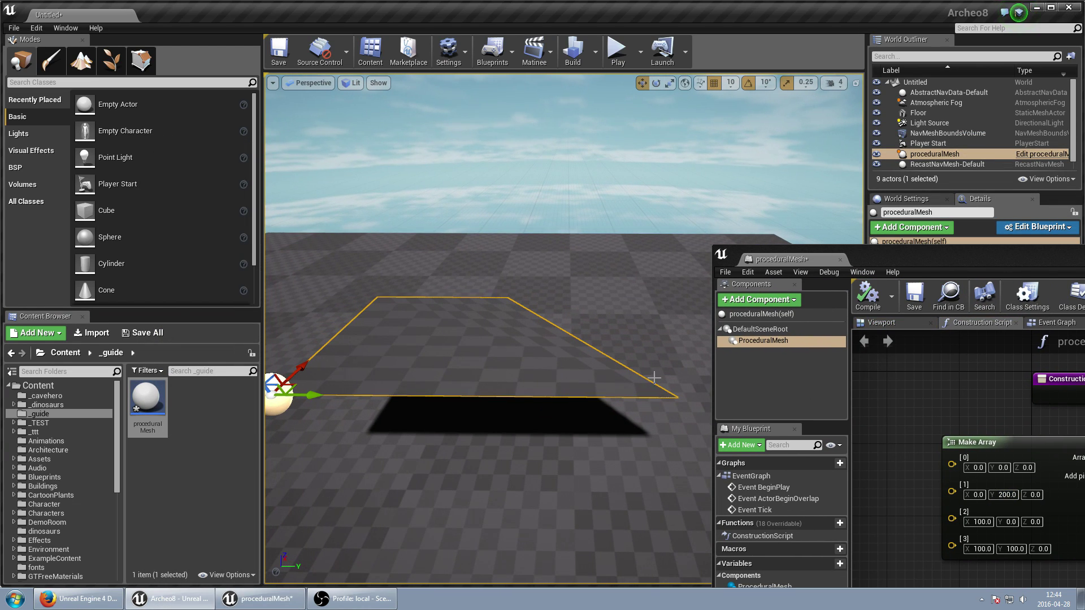
{"action": "right_click_drag", "start_coordinate": [673, 399], "coordinate": [674, 390]}
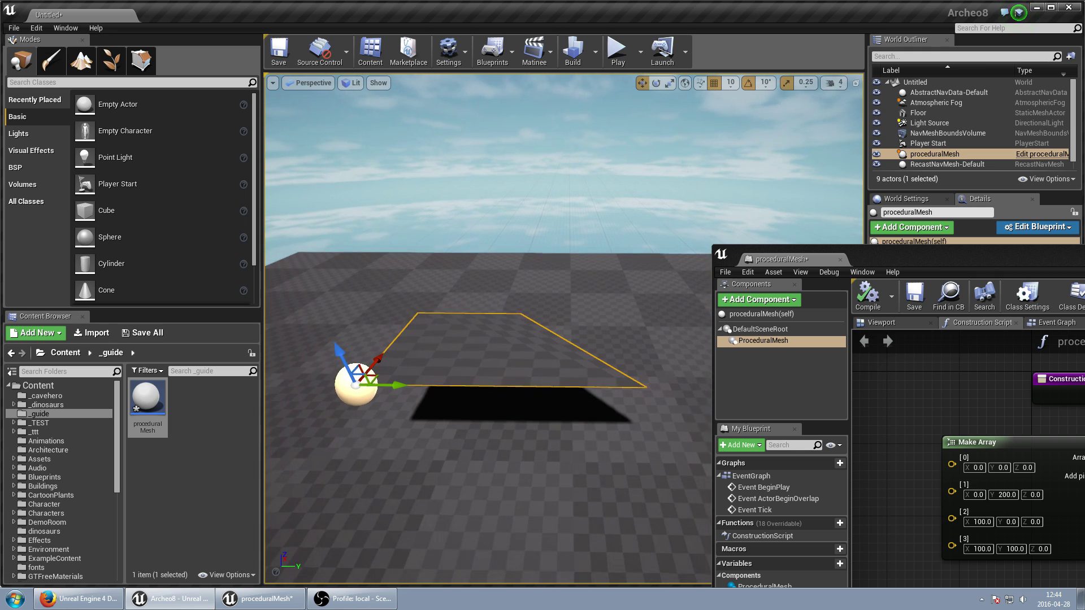
{"action": "left_click", "coordinate": [1017, 549]}
{"action": "type", "text": "200"}
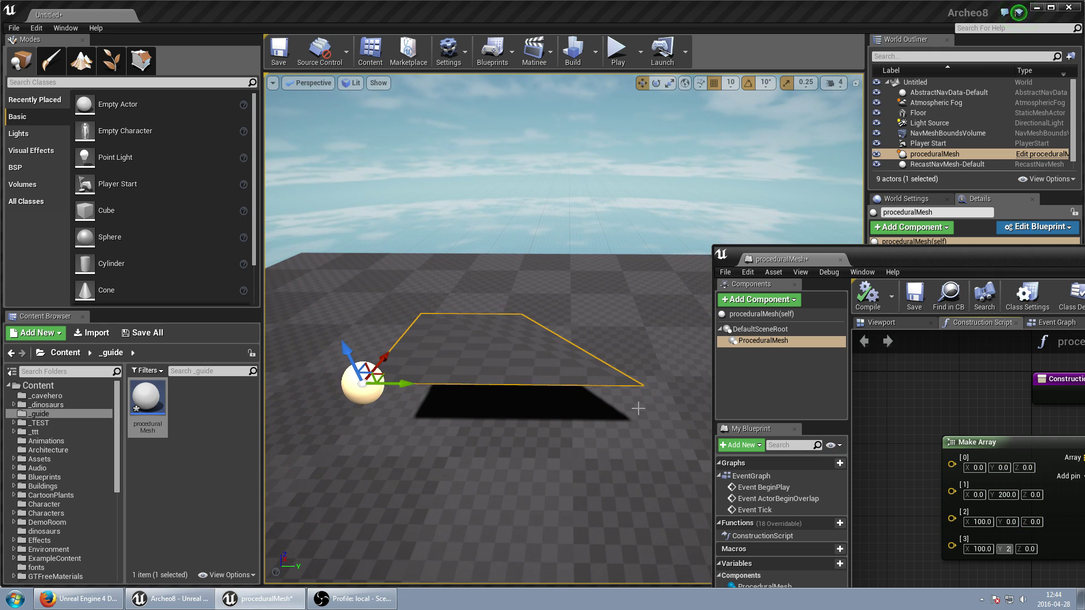
{"action": "key", "text": "Return"}
{"action": "left_click", "coordinate": [868, 297]}
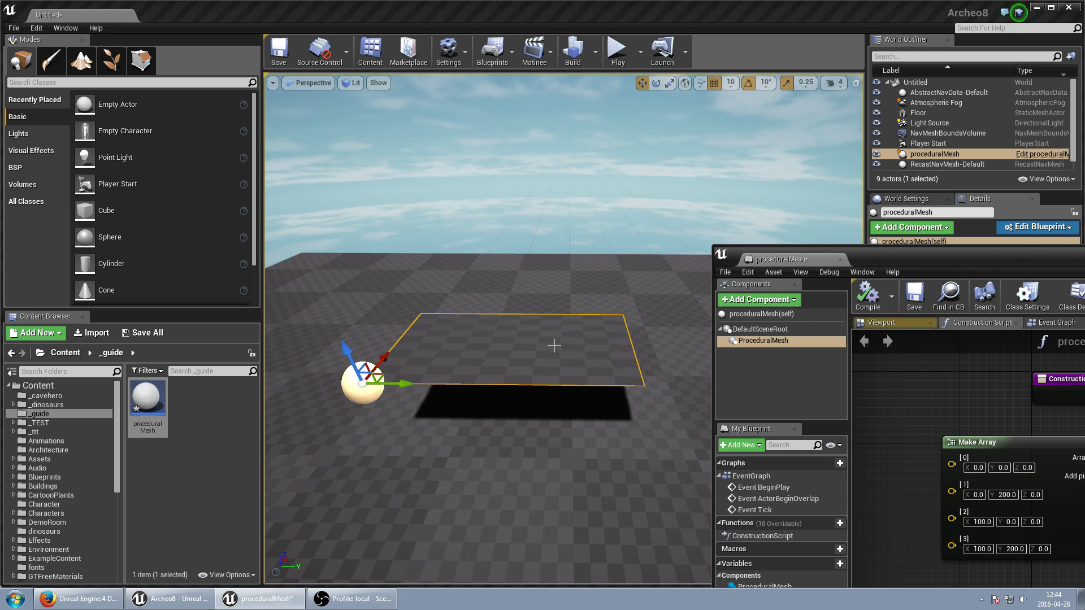
{"action": "scroll", "coordinate": [552, 342], "scroll_direction": "up", "scroll_amount": 5}
{"action": "scroll", "coordinate": [551, 339], "scroll_direction": "down", "scroll_amount": 4}
{"action": "right_click_drag", "start_coordinate": [551, 340], "coordinate": [532, 363]}
{"action": "scroll", "coordinate": [551, 317], "scroll_direction": "up", "scroll_amount": 5}
{"action": "scroll", "coordinate": [532, 367], "scroll_direction": "down", "scroll_amount": 3}
Add a Set Material node targeting the Procedural Mesh reference and delete the duplicate reference node
{"action": "left_click_drag", "start_coordinate": [980, 256], "coordinate": [598, 184]}
{"action": "right_click_drag", "start_coordinate": [835, 412], "coordinate": [693, 459]}
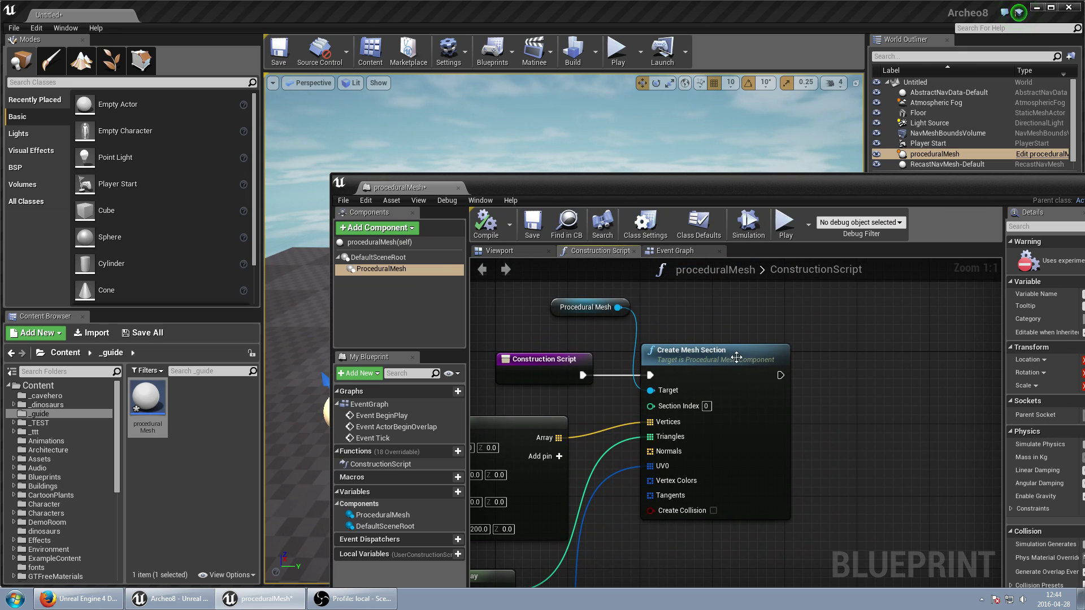
{"action": "right_click_drag", "start_coordinate": [737, 357], "coordinate": [793, 362]}
{"action": "right_click_drag", "start_coordinate": [673, 413], "coordinate": [715, 429]}
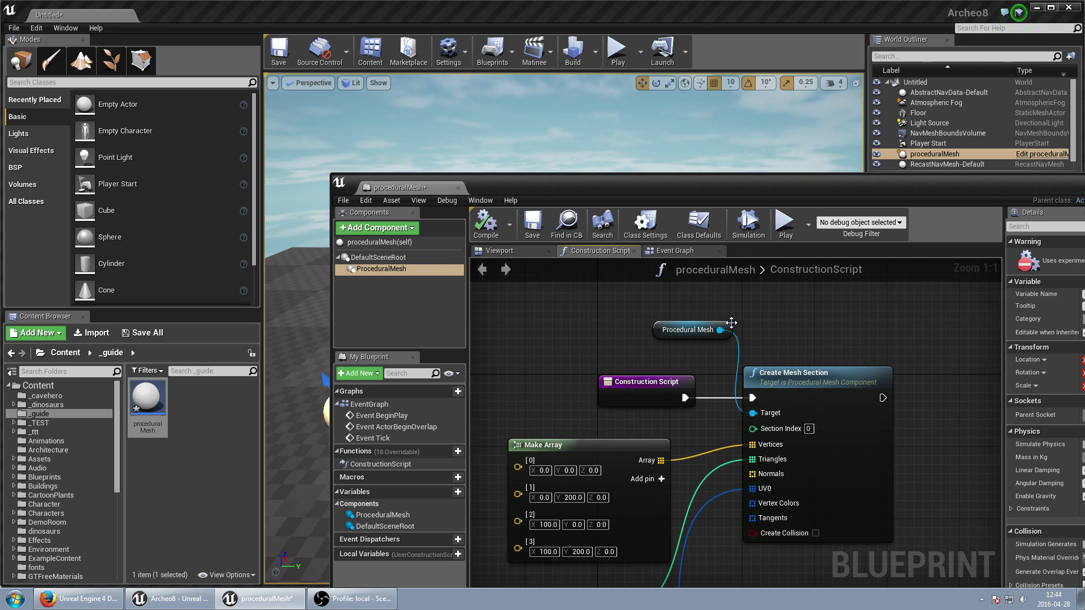
{"action": "left_click_drag", "start_coordinate": [720, 329], "coordinate": [832, 335]}
{"action": "type", "text": "set mater"}
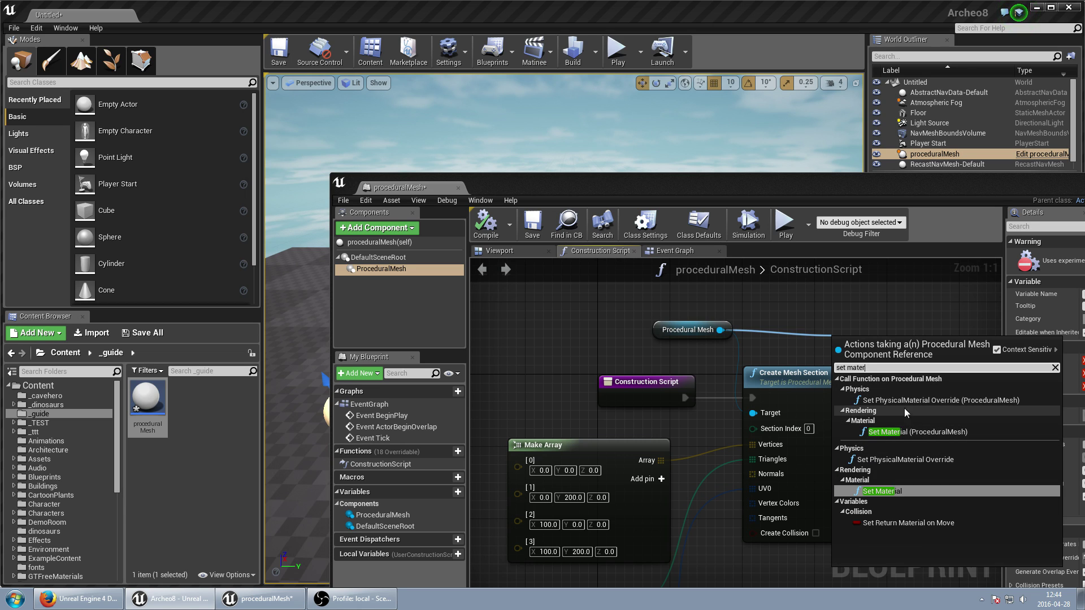
{"action": "left_click", "coordinate": [915, 432]}
{"action": "left_click", "coordinate": [752, 325]}
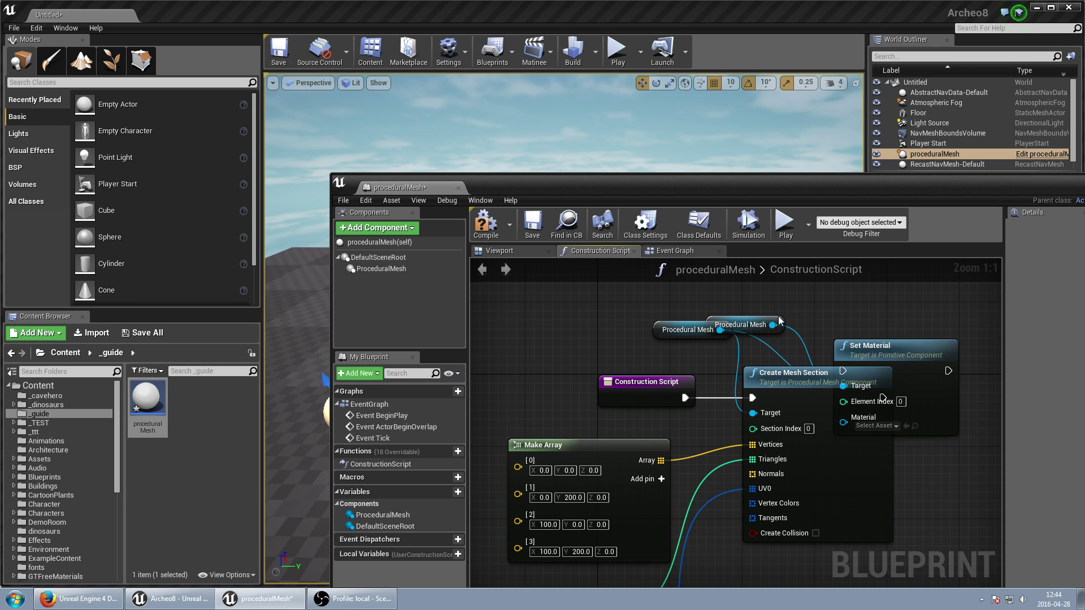
{"action": "key", "text": "Delete"}
Position the Set Material node beside Create Mesh Section and connect the execution output of Create Mesh Section to it
{"action": "left_click_drag", "start_coordinate": [876, 349], "coordinate": [980, 349]}
{"action": "right_click_drag", "start_coordinate": [763, 398], "coordinate": [584, 359]}
{"action": "left_click_drag", "start_coordinate": [824, 318], "coordinate": [814, 345]}
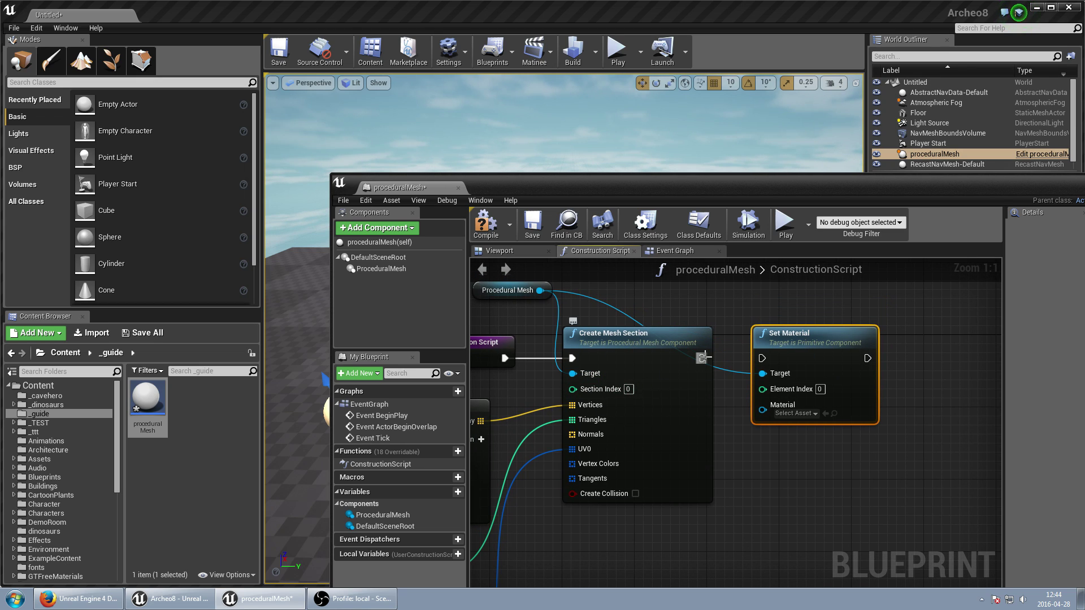
{"action": "left_click_drag", "start_coordinate": [701, 358], "coordinate": [763, 358]}
{"action": "right_click_drag", "start_coordinate": [616, 393], "coordinate": [666, 418]}
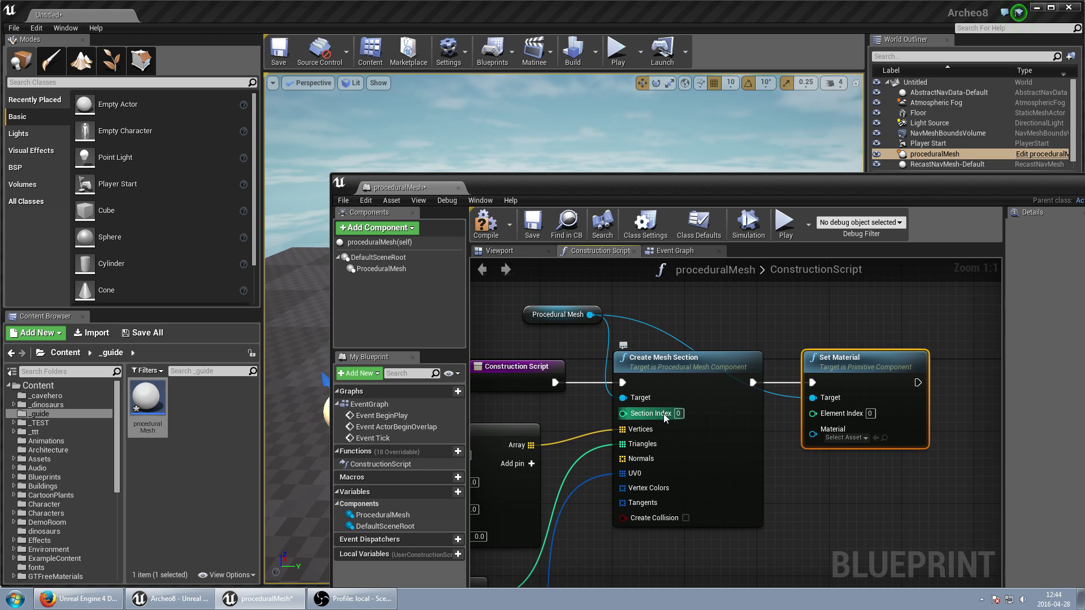
{"action": "left_click", "coordinate": [666, 373]}
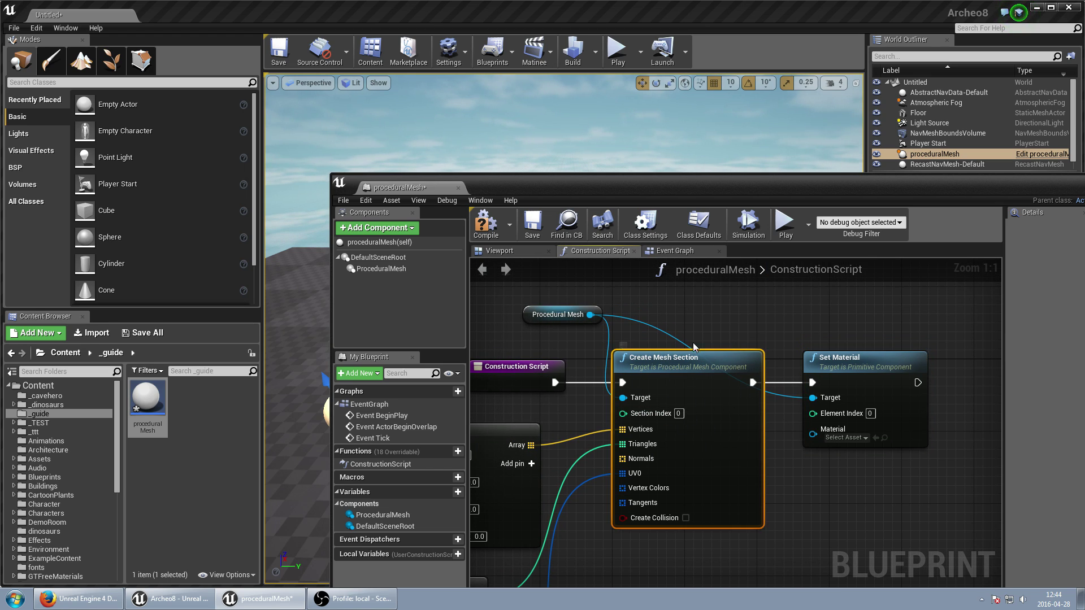
Search for a brick material, assign M_AncientBricks in the Set Material node, and compile the blueprint
{"action": "left_click", "coordinate": [842, 438]}
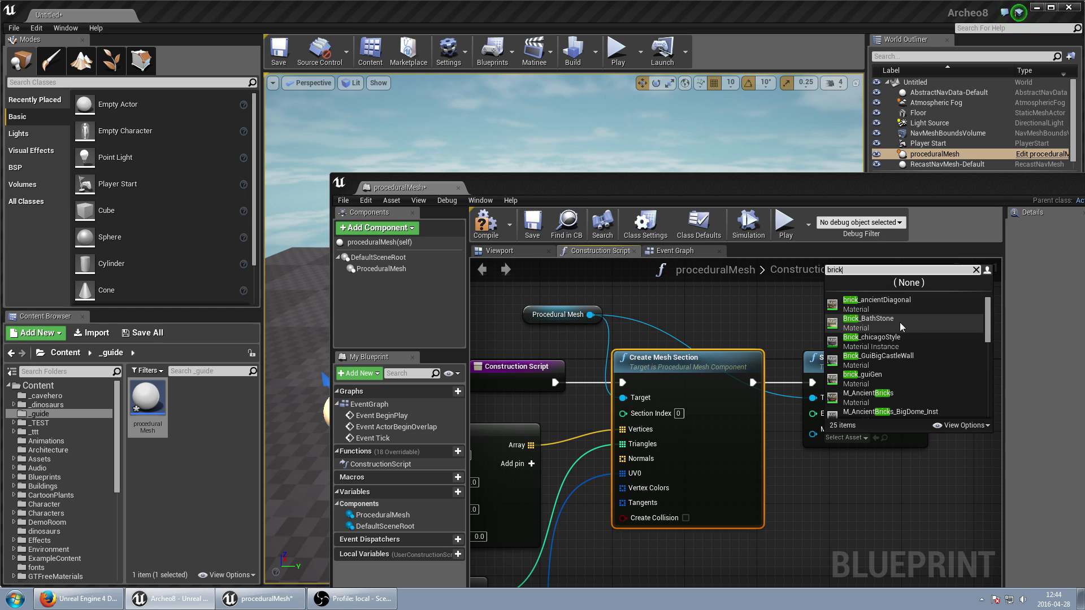
{"action": "scroll", "coordinate": [910, 392], "scroll_direction": "down", "scroll_amount": 3}
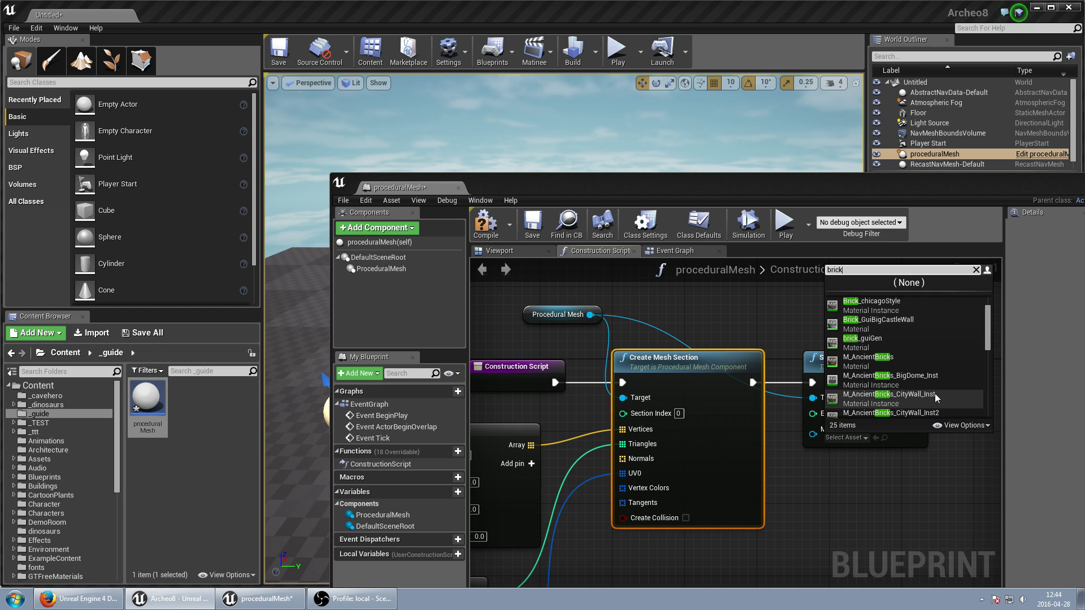
{"action": "scroll", "coordinate": [948, 377], "scroll_direction": "up", "scroll_amount": 2}
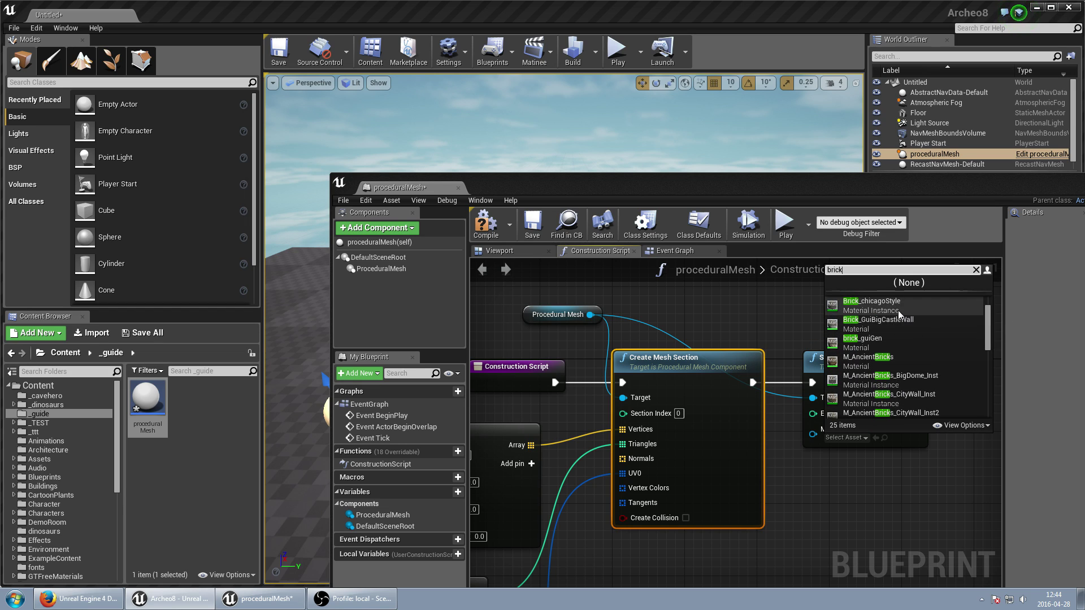
{"action": "left_click", "coordinate": [895, 376]}
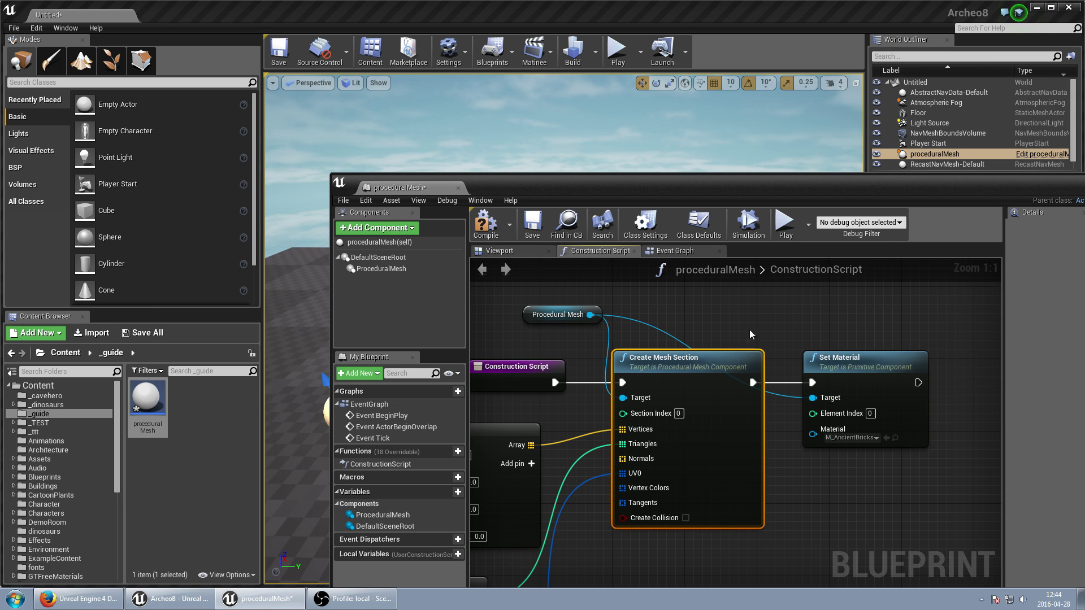
{"action": "left_click_drag", "start_coordinate": [675, 183], "coordinate": [916, 160]}
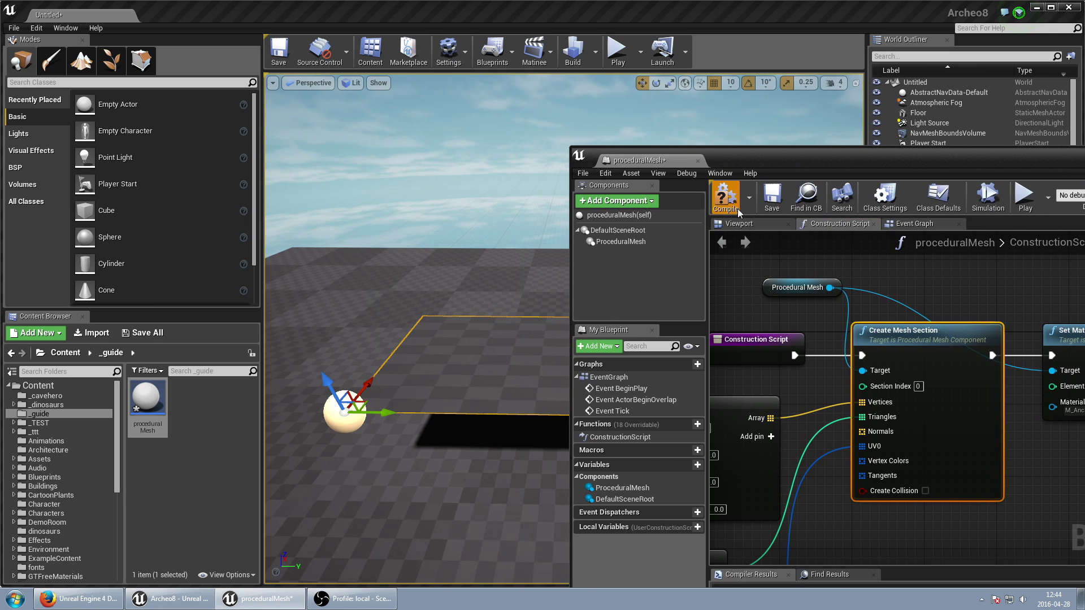
{"action": "left_click", "coordinate": [726, 212]}
{"action": "mouse_move", "coordinate": [491, 330]}
{"action": "left_mouse_down", "text": "alt"}
{"action": "mouse_move", "coordinate": [418, 317]}
{"action": "mouse_move", "coordinate": [490, 311]}
{"action": "left_mouse_up", "text": "alt"}
{"action": "right_click_drag", "start_coordinate": [421, 332], "coordinate": [401, 295]}
{"action": "right_click_drag", "start_coordinate": [954, 324], "coordinate": [905, 288]}
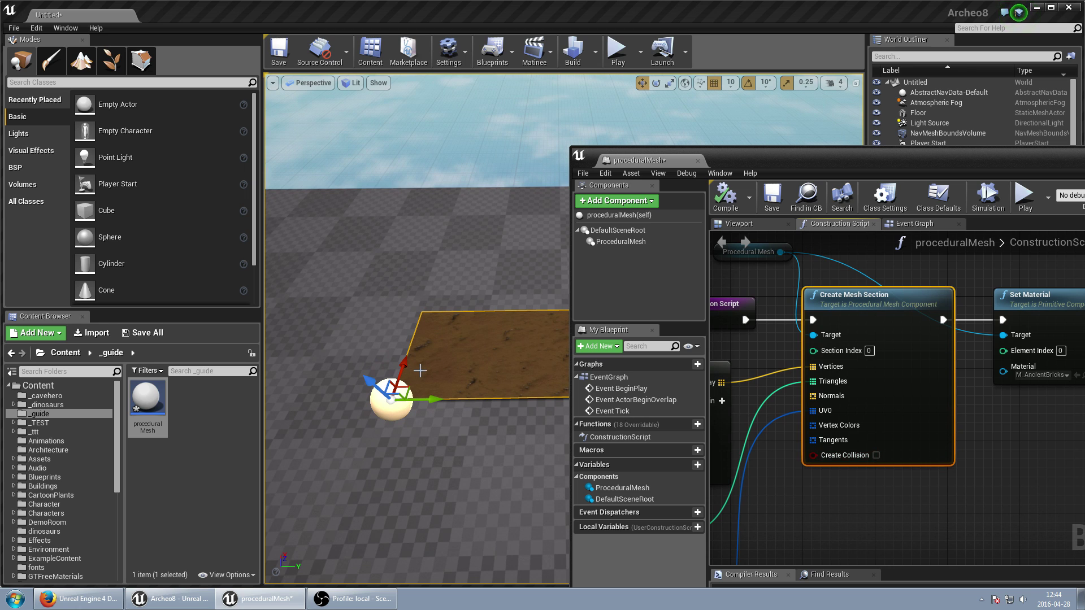
Rotate the placed mesh upright, lower it onto the floor, and play-test the level
{"action": "right_click_drag", "start_coordinate": [445, 368], "coordinate": [445, 367]}
{"action": "key", "text": "s"}
{"action": "key", "text": "e"}
{"action": "left_click_drag", "start_coordinate": [412, 363], "coordinate": [467, 323]}
{"action": "key", "text": "w"}
{"action": "right_click_drag", "start_coordinate": [468, 323], "coordinate": [468, 323]}
{"action": "key", "text": "s"}
{"action": "key", "text": "w"}
{"action": "left_click_drag", "start_coordinate": [402, 424], "coordinate": [405, 480]}
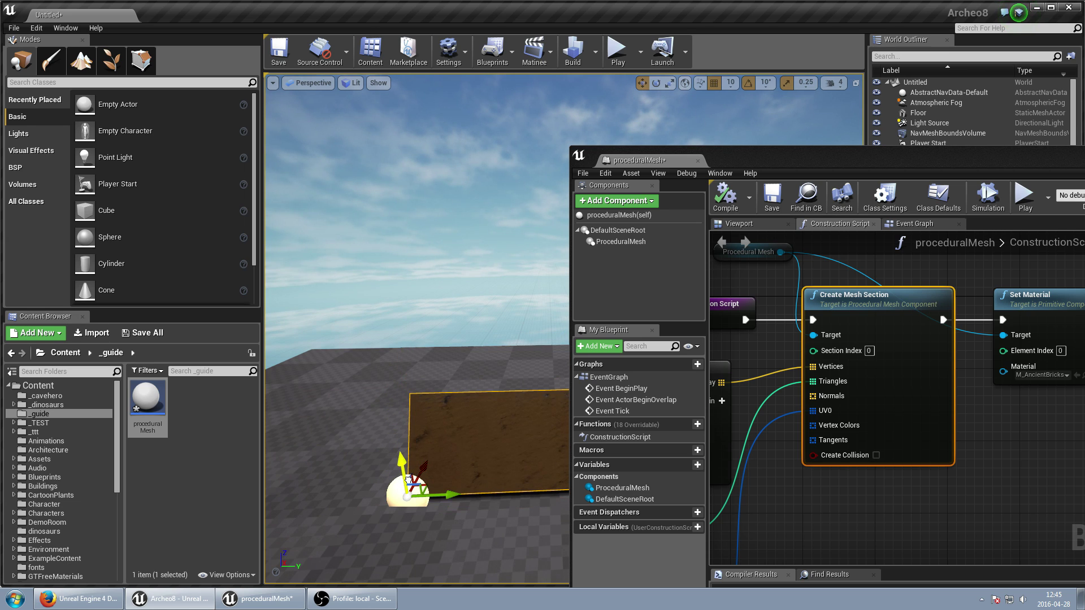
{"action": "left_click", "coordinate": [618, 50]}
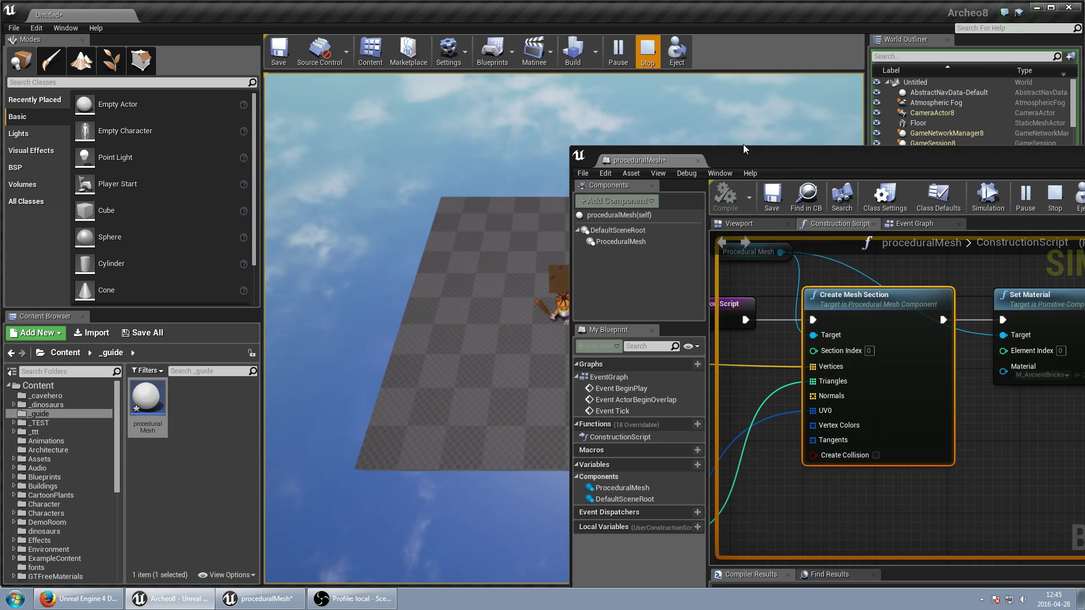
{"action": "key", "text": "Escape"}
Enable Create Collision on the Create Mesh Section node, and compile and save the blueprint
{"action": "left_click_drag", "start_coordinate": [752, 156], "coordinate": [821, 91]}
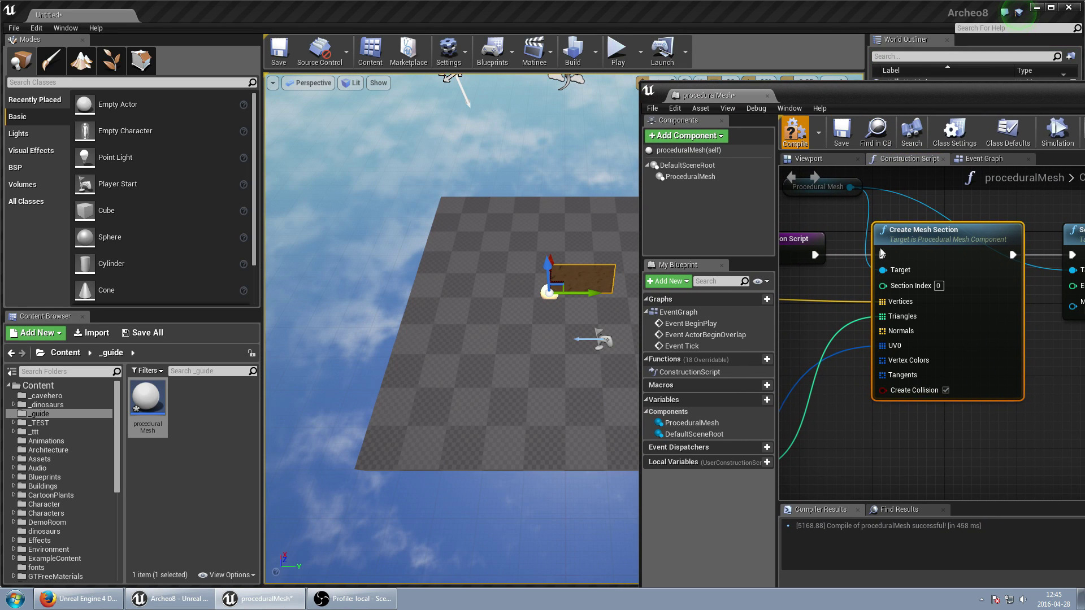
{"action": "key", "text": "F7"}
{"action": "left_click", "coordinate": [841, 133]}
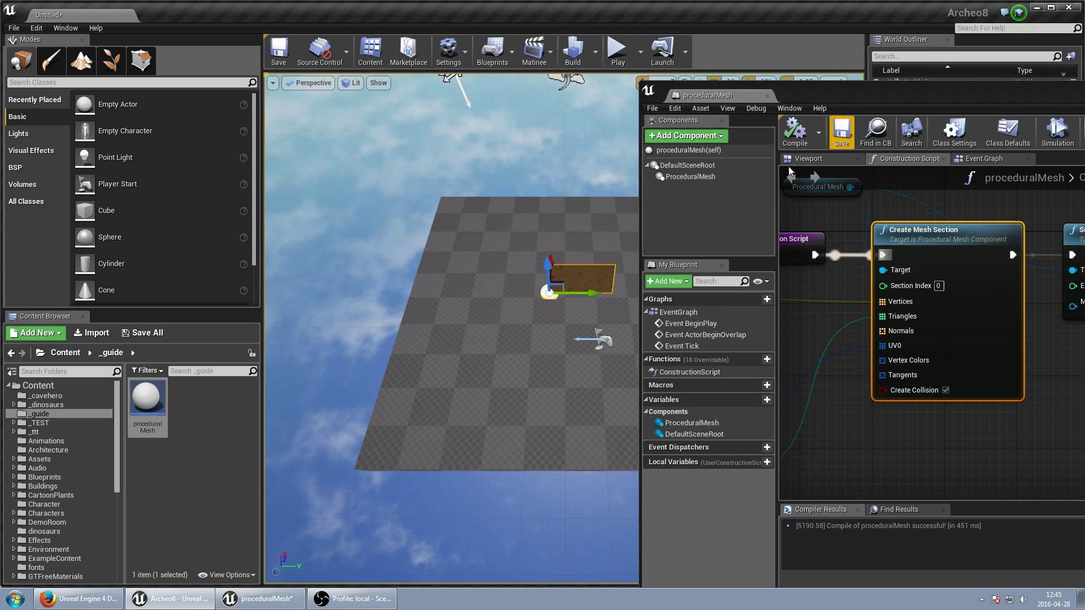
Play-test the level again to check whether the mesh blocks the character
{"action": "key", "text": "alt+p"}
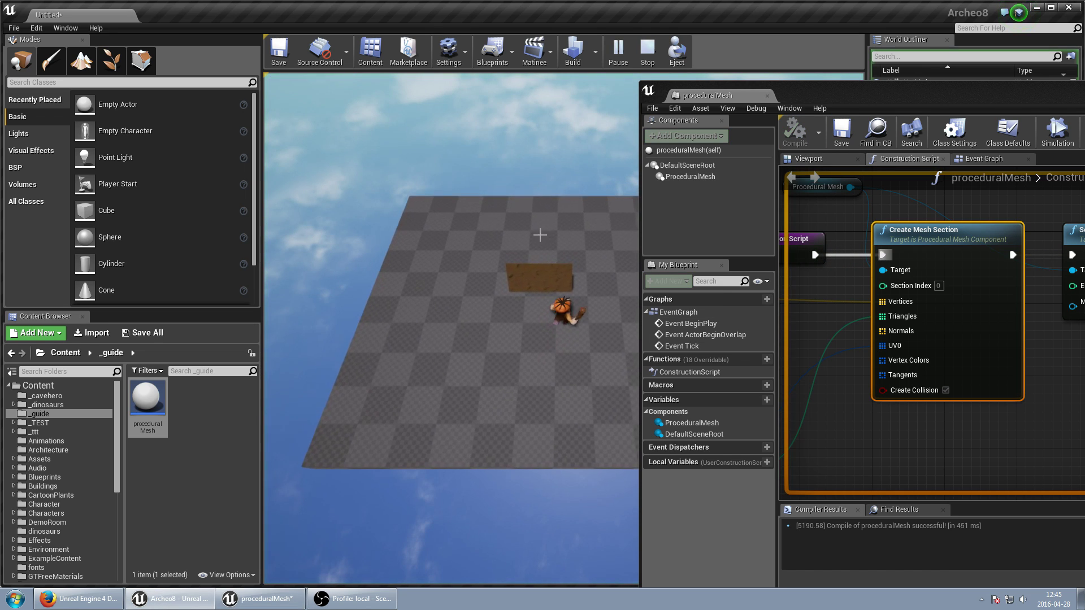
{"action": "mouse_move", "coordinate": [438, 352]}
{"action": "left_mouse_down"}
{"action": "mouse_move", "coordinate": [496, 340]}
{"action": "mouse_move", "coordinate": [604, 354]}
{"action": "mouse_move", "coordinate": [565, 381]}
{"action": "mouse_move", "coordinate": [449, 400]}
{"action": "mouse_move", "coordinate": [542, 334]}
{"action": "mouse_move", "coordinate": [588, 247]}
{"action": "left_mouse_up"}
{"action": "scroll", "coordinate": [591, 365], "scroll_direction": "up", "scroll_amount": 3}
{"action": "scroll", "coordinate": [508, 367], "scroll_direction": "down", "scroll_amount": 3}
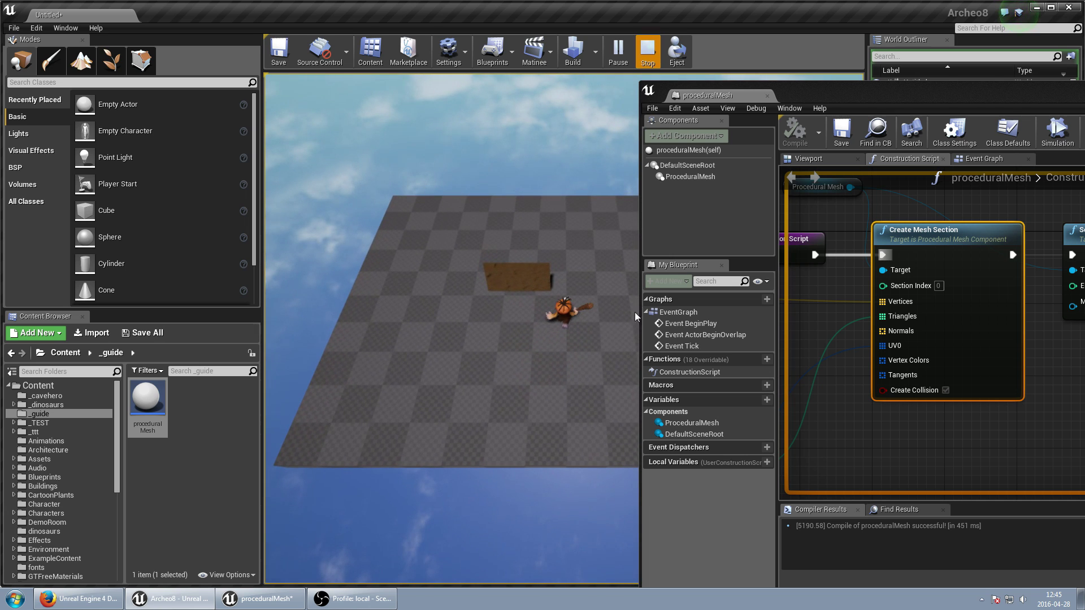
{"action": "key", "text": "Escape"}
Examine the upright mesh in the level with collision display toggled, and review the Create Mesh Section node's inputs
{"action": "left_click", "coordinate": [533, 330]}
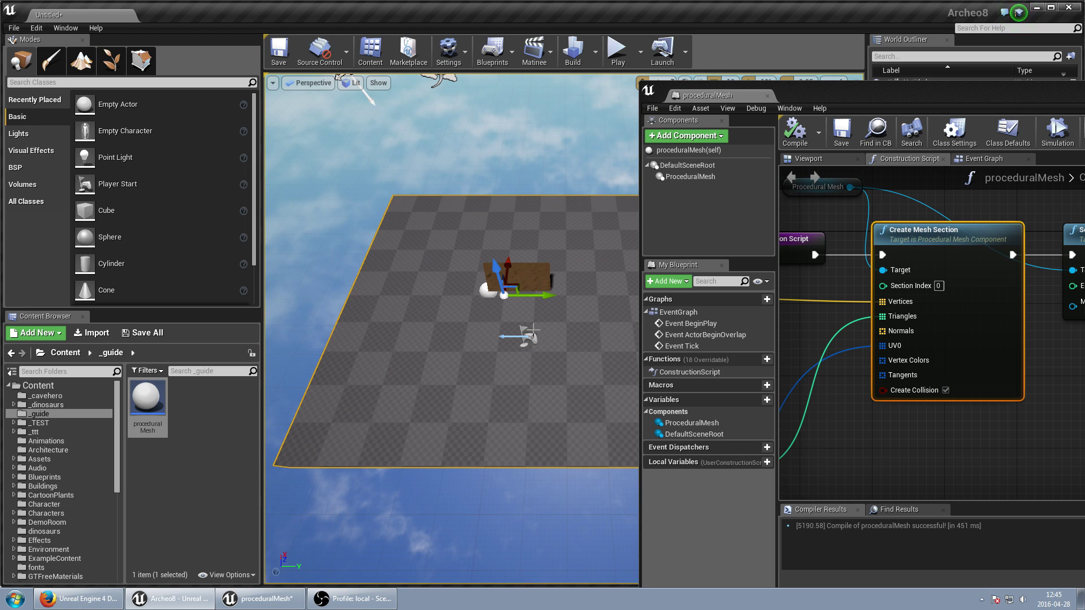
{"action": "left_click", "coordinate": [512, 149]}
{"action": "right_click_drag", "start_coordinate": [544, 332], "coordinate": [573, 308]}
{"action": "right_click_drag", "start_coordinate": [506, 382], "coordinate": [498, 345]}
{"action": "key", "text": "alt+c"}
{"action": "key", "text": "alt+c"}
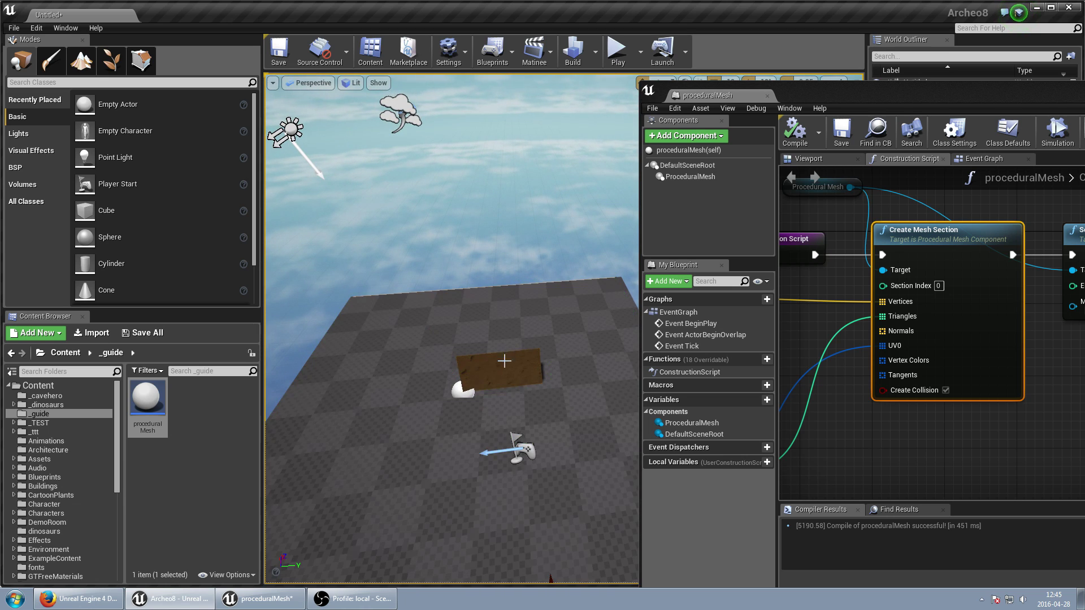
{"action": "right_click_drag", "start_coordinate": [448, 304], "coordinate": [466, 287]}
{"action": "right_click_drag", "start_coordinate": [545, 356], "coordinate": [548, 398]}
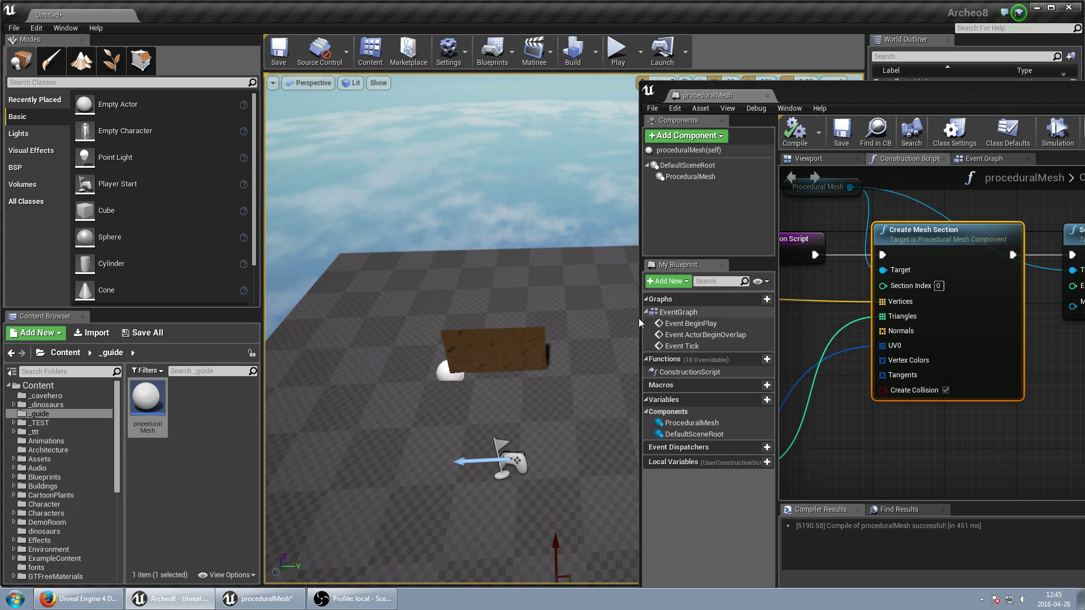
{"action": "right_click_drag", "start_coordinate": [818, 389], "coordinate": [866, 369]}
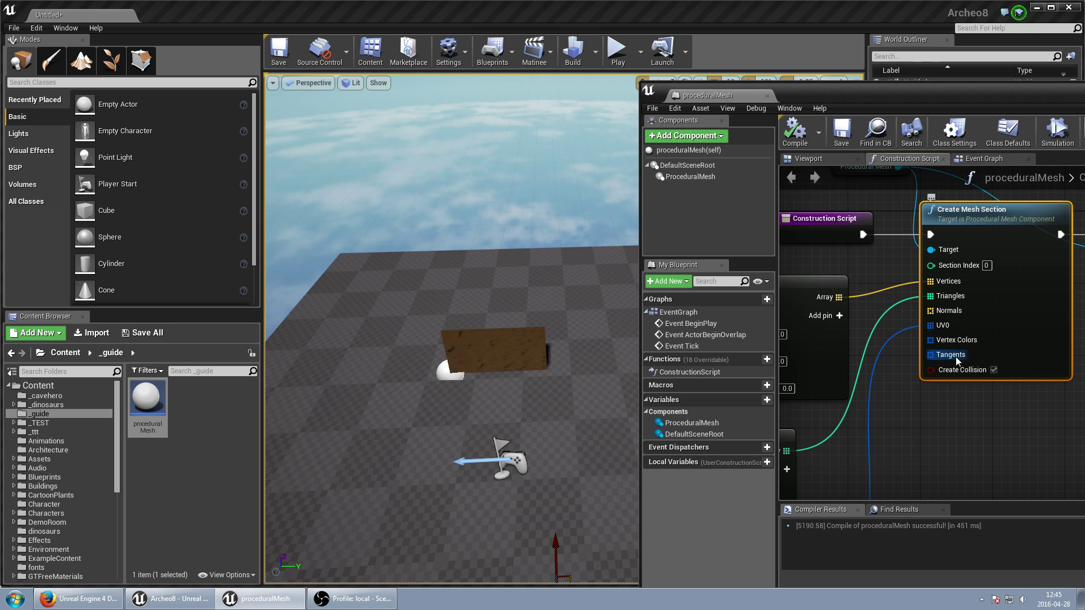
{"action": "right_click_drag", "start_coordinate": [900, 420], "coordinate": [885, 447]}
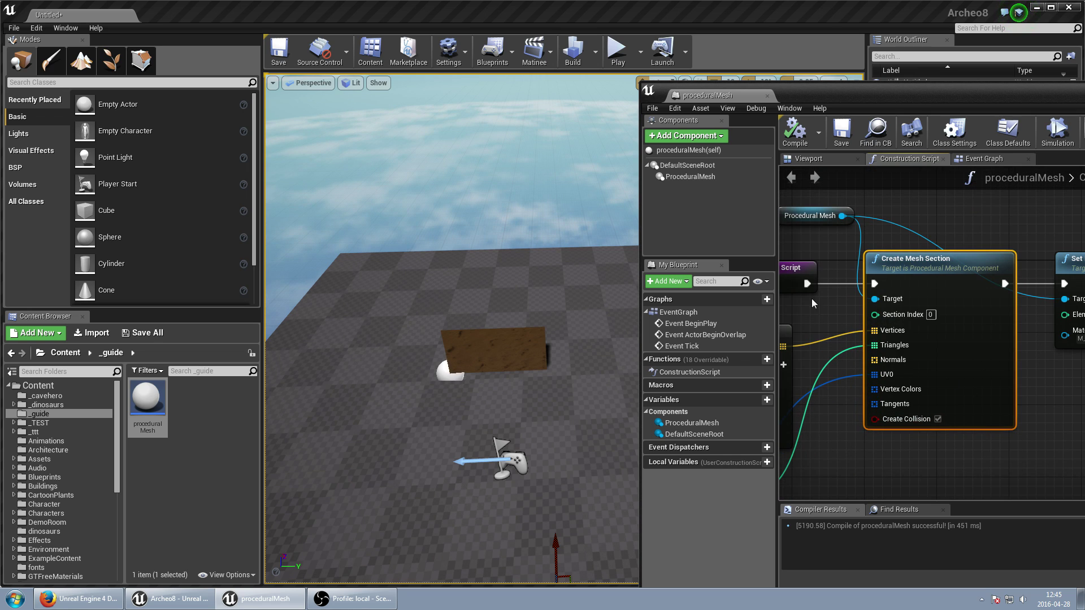
Reposition the proceduralMesh blueprint window to show the full construction script, and review the Create Mesh Section and Set Material nodes
{"action": "scroll", "coordinate": [899, 415], "scroll_direction": "down", "scroll_amount": 2}
{"action": "right_click_drag", "start_coordinate": [889, 393], "coordinate": [917, 348]}
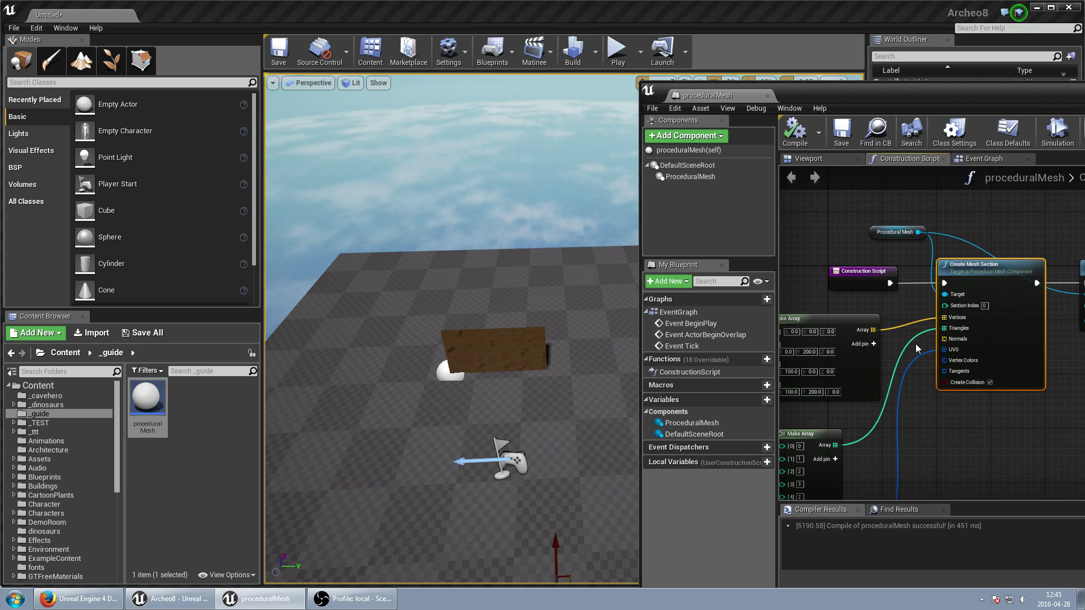
{"action": "left_click_drag", "start_coordinate": [962, 92], "coordinate": [721, 85]}
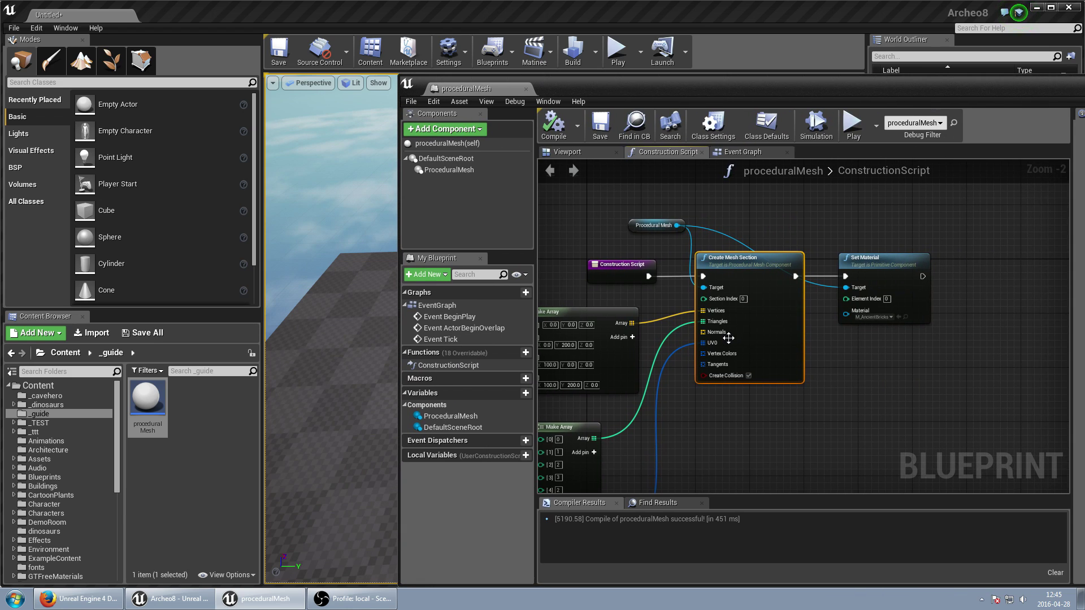
{"action": "scroll", "coordinate": [766, 323], "scroll_direction": "up", "scroll_amount": 2}
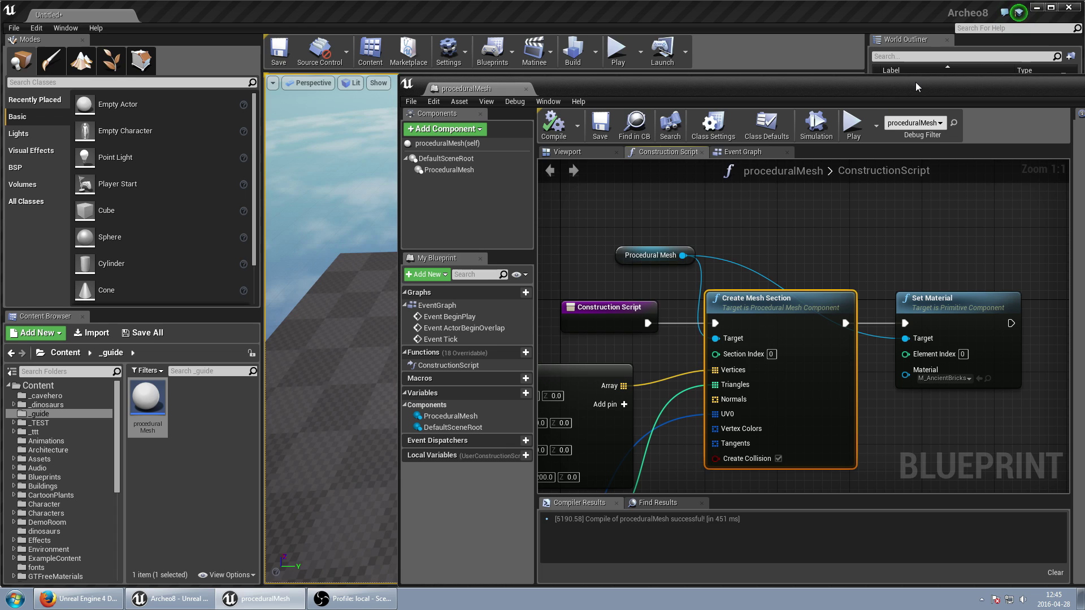
{"action": "left_click_drag", "start_coordinate": [915, 83], "coordinate": [814, 49]}
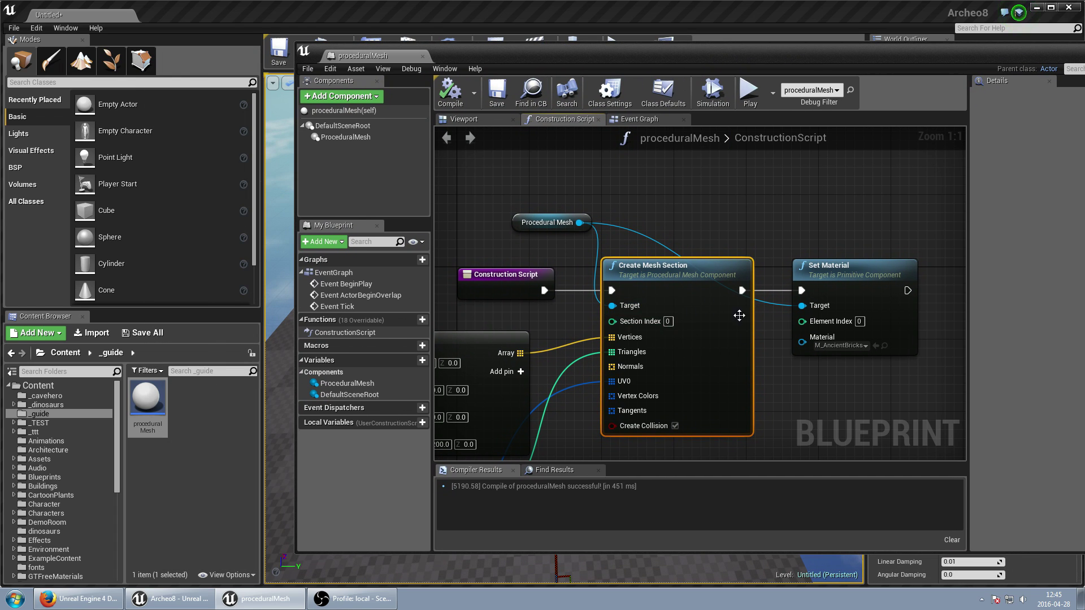
{"action": "right_click_drag", "start_coordinate": [658, 232], "coordinate": [676, 257]}
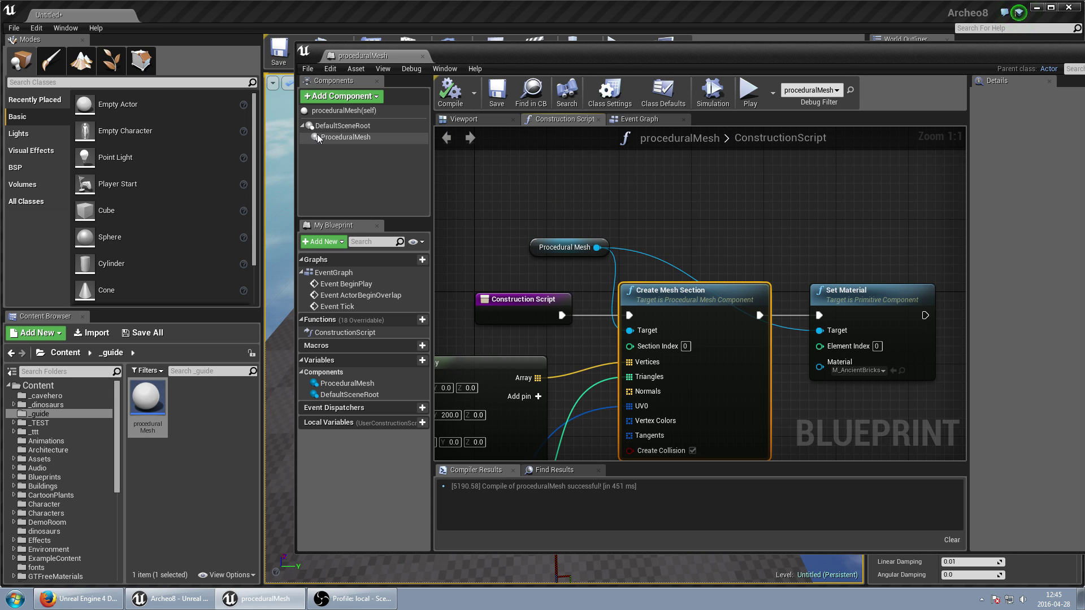
{"action": "right_click_drag", "start_coordinate": [610, 219], "coordinate": [635, 202]}
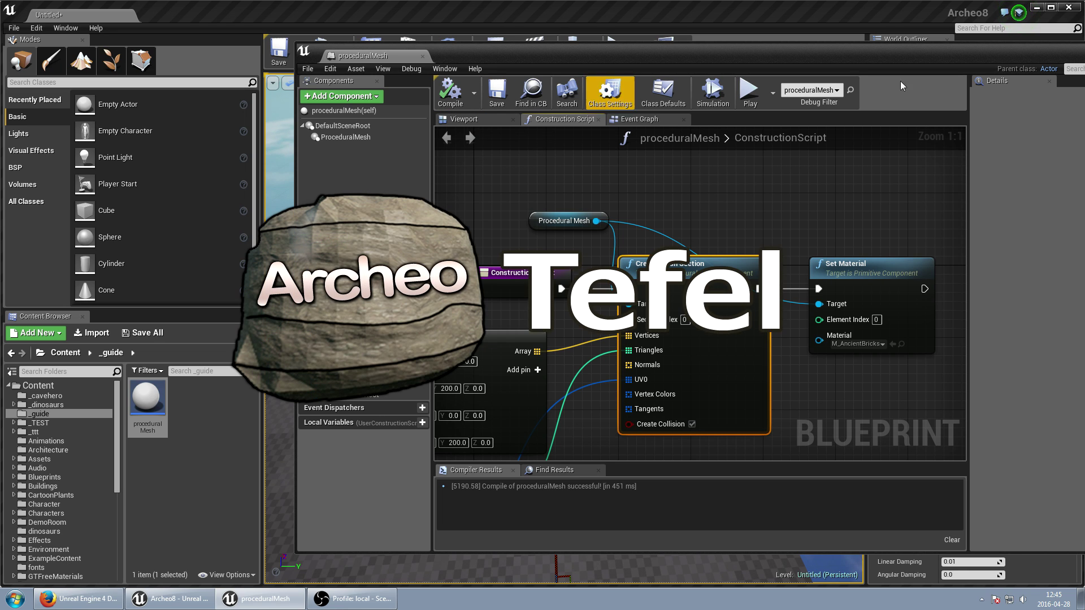